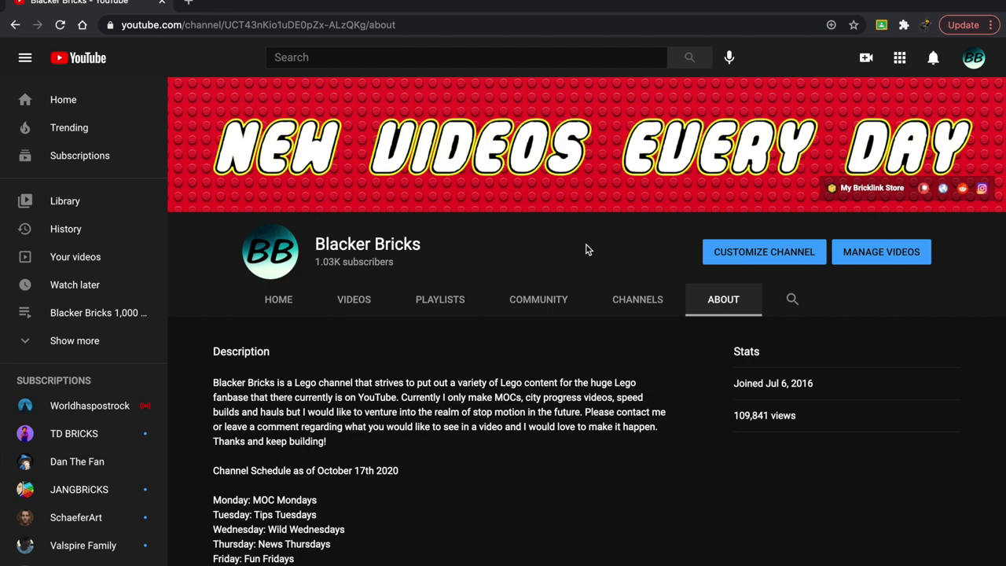
Step: Reveal the channel's business inquiries e-mail on its About page, then open a new browser tab
scroll(586, 250, down, 4)
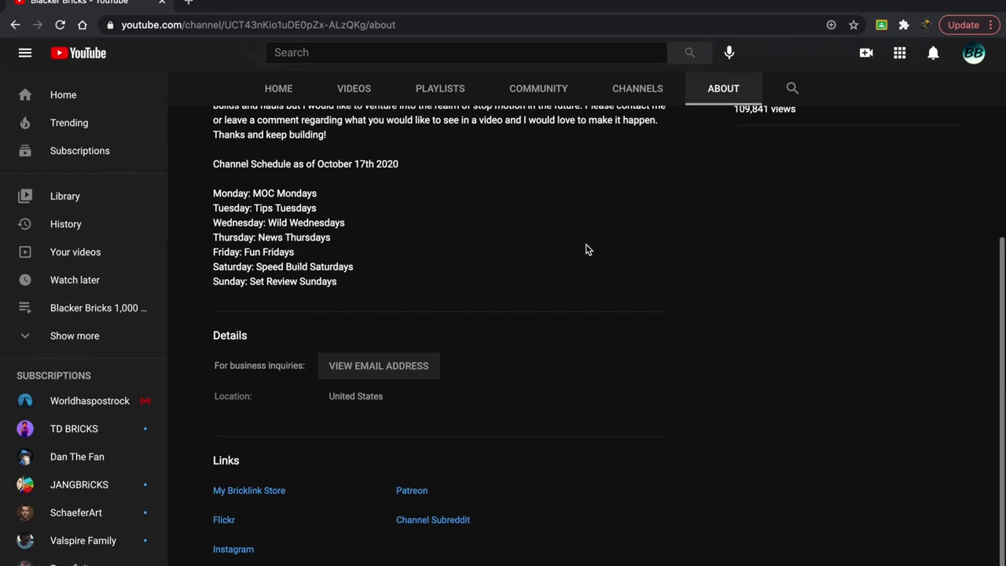
scroll(372, 386, up, 1)
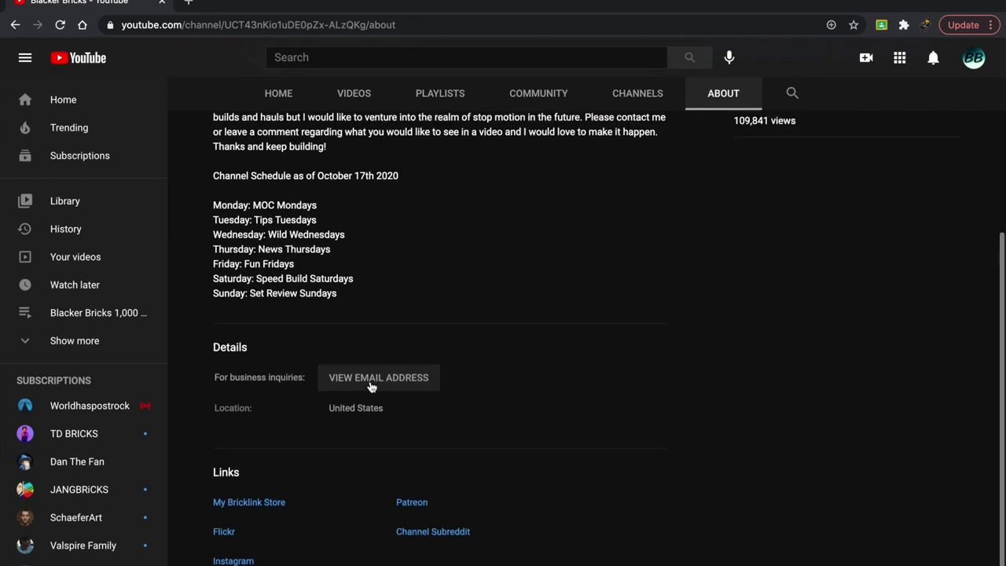
click(369, 385)
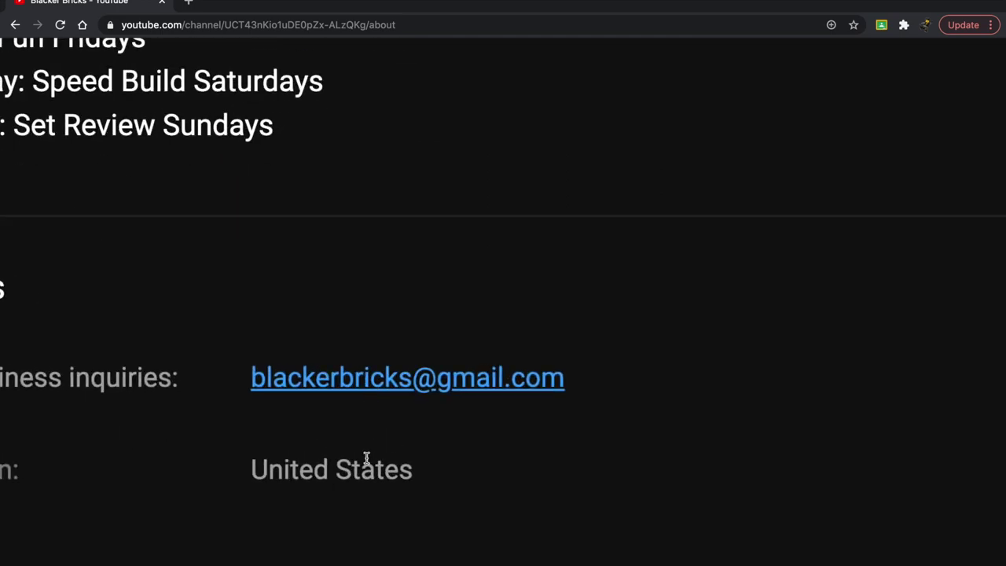
ctrl+scroll(366, 459, down, 5)
scroll(366, 458, up, 5)
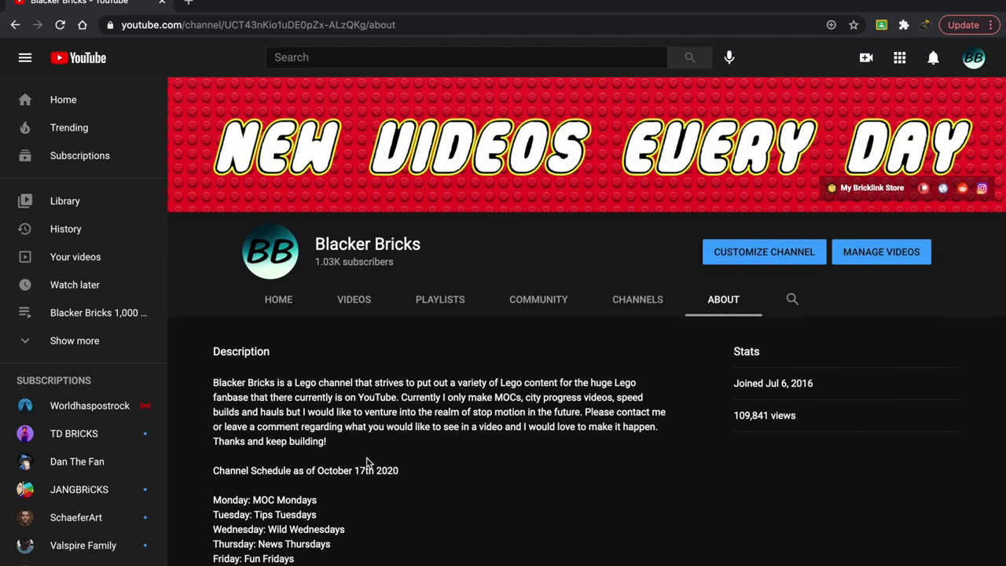
click(188, 2)
Step: Close the YouTube tab and load stud.io to view the Studio 2.0 for Mac download page
click(163, 3)
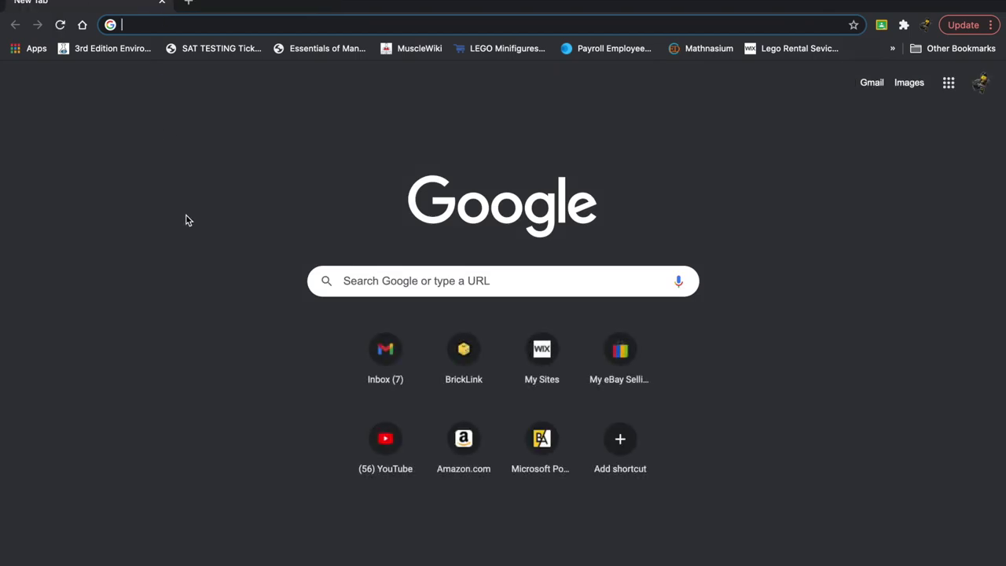
text(stu)
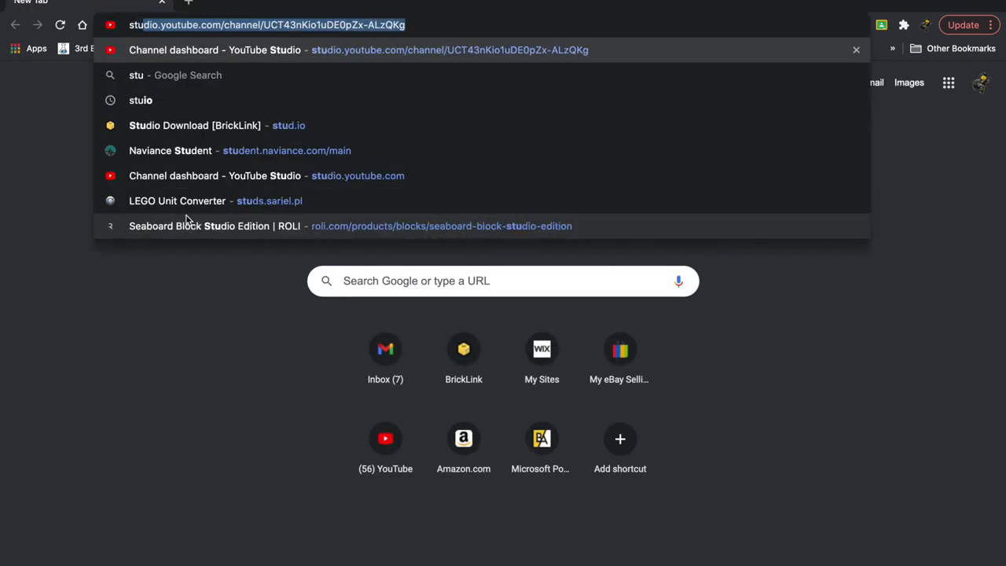
text(d.io)
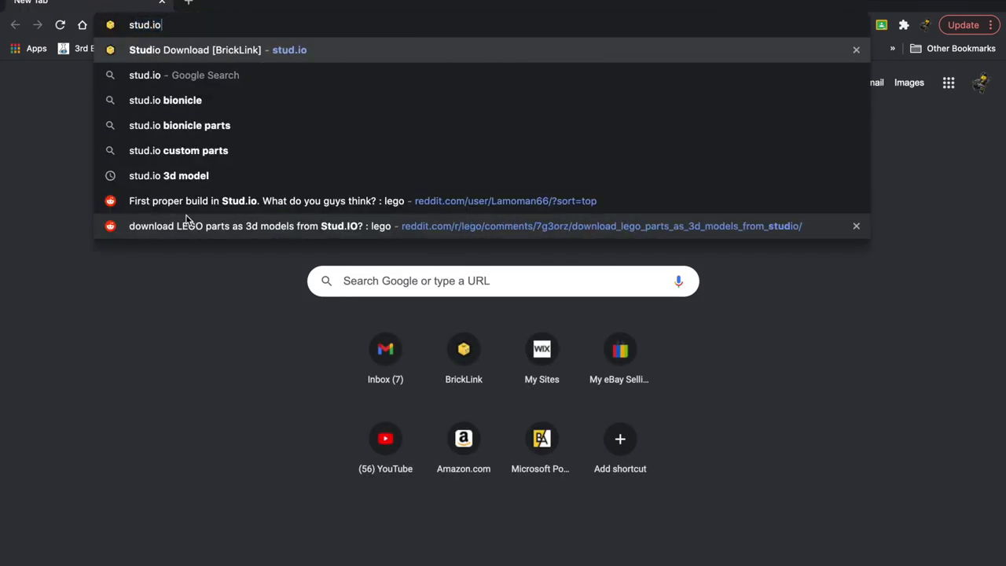
key(Return)
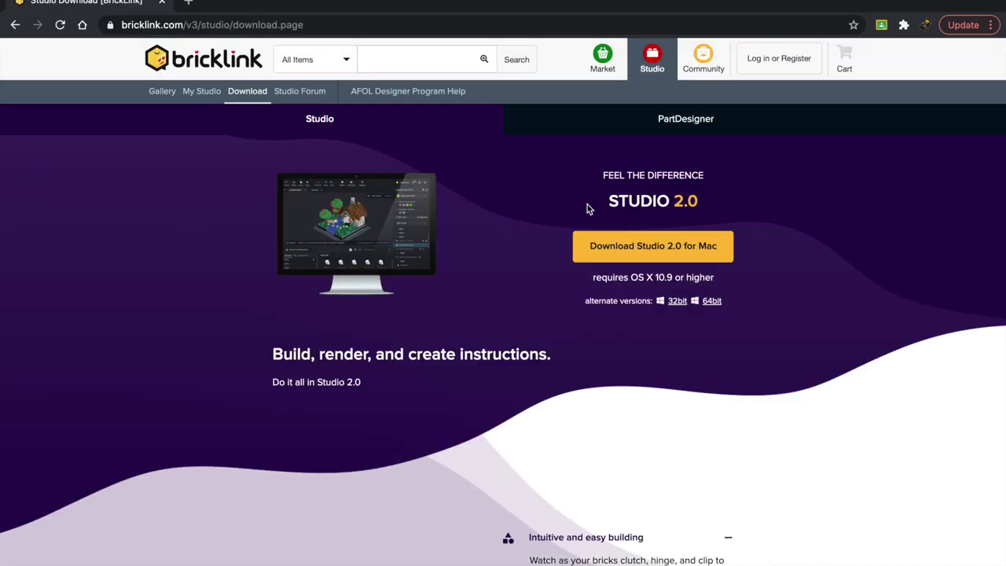
ctrl+scroll(588, 205, up, 5)
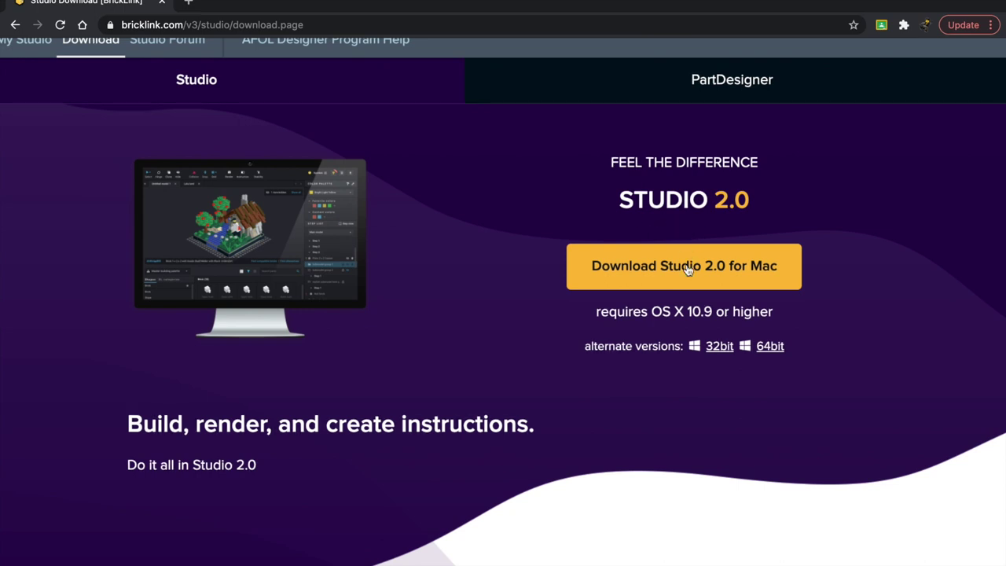
ctrl+scroll(688, 268, down, 5)
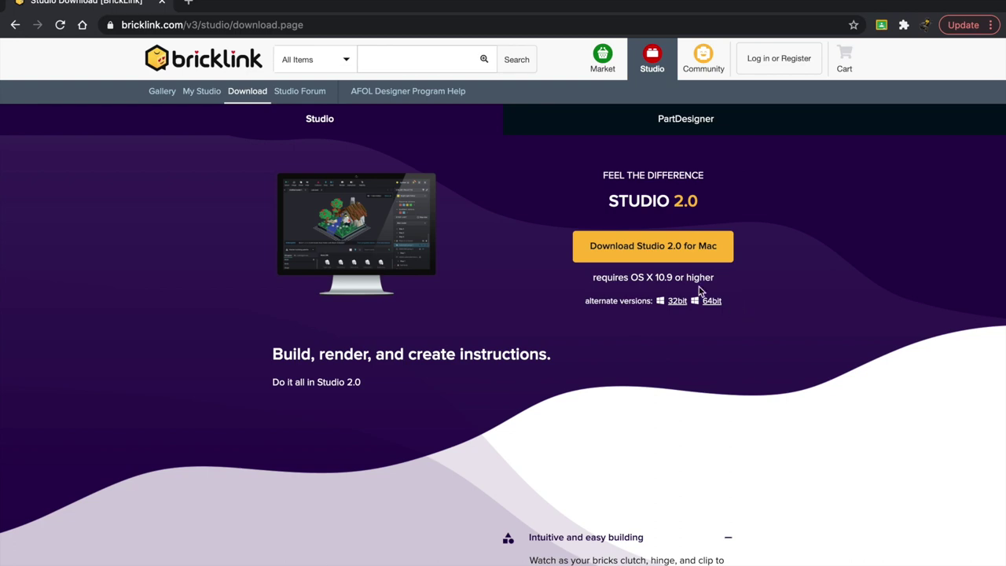
ctrl+scroll(711, 225, up, 5)
ctrl+scroll(710, 224, down, 5)
Step: Launch Studio from Spotlight by searching 'stud'
key(super+space)
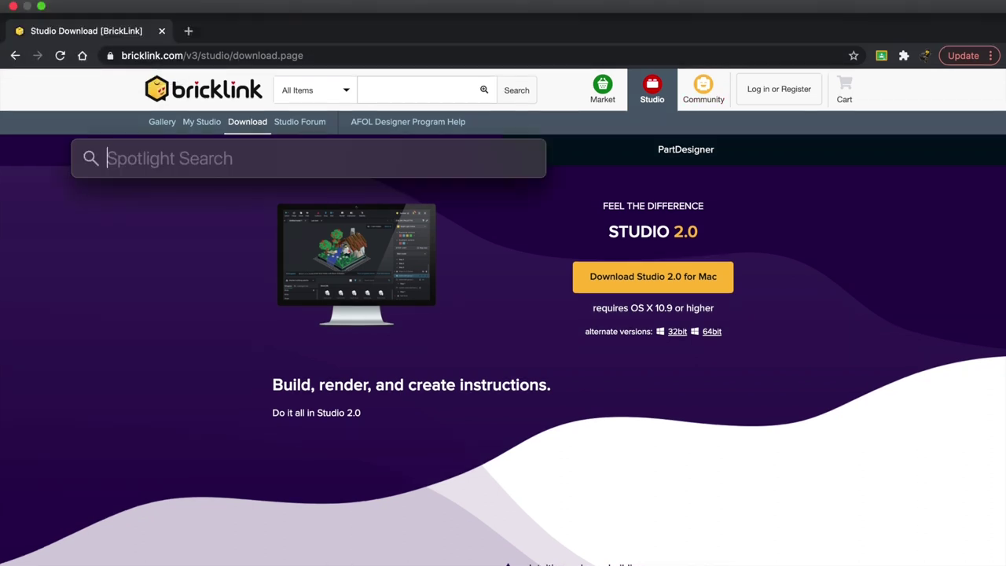
text(studio)
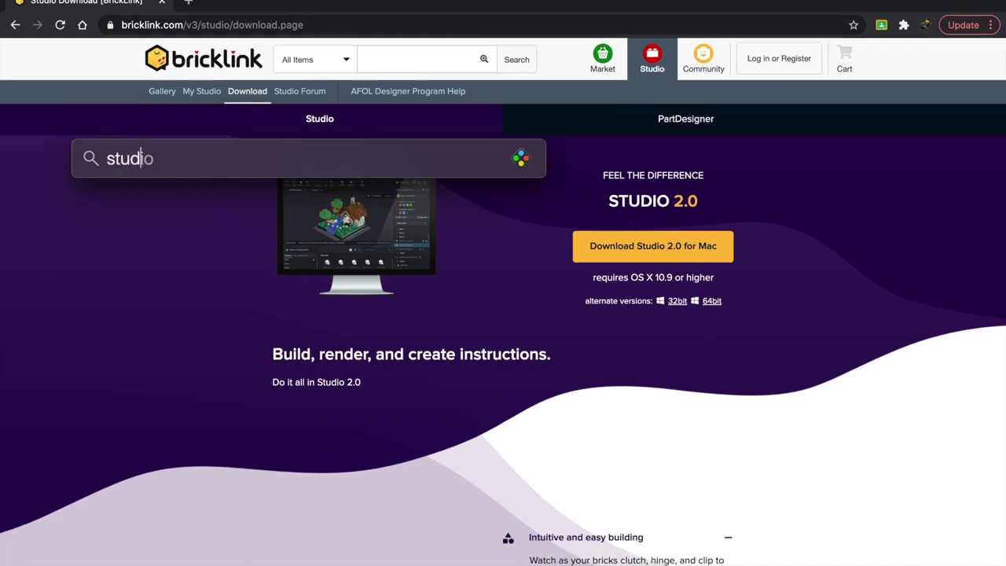
key(Escape)
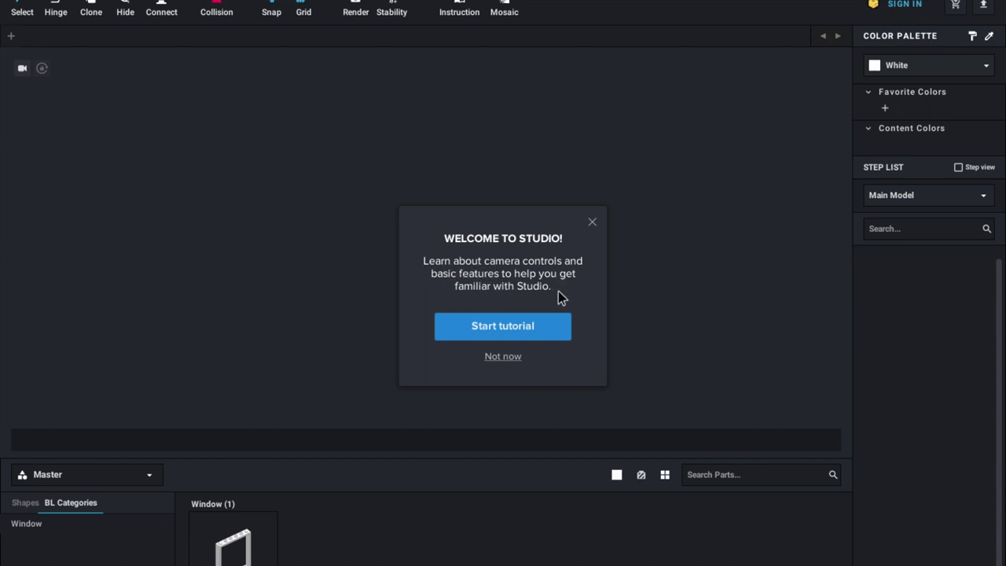
Step: Start the tutorial on a new Untitled Model, zoom in and out, and advance to camera rotation
click(535, 327)
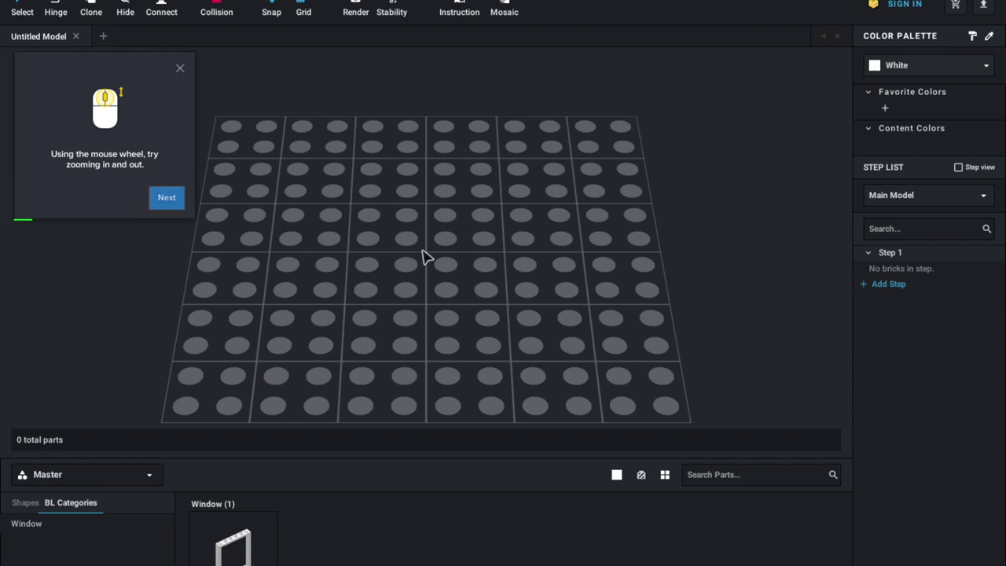
scroll(422, 255, down, 3)
scroll(422, 254, up, 4)
scroll(422, 255, down, 6)
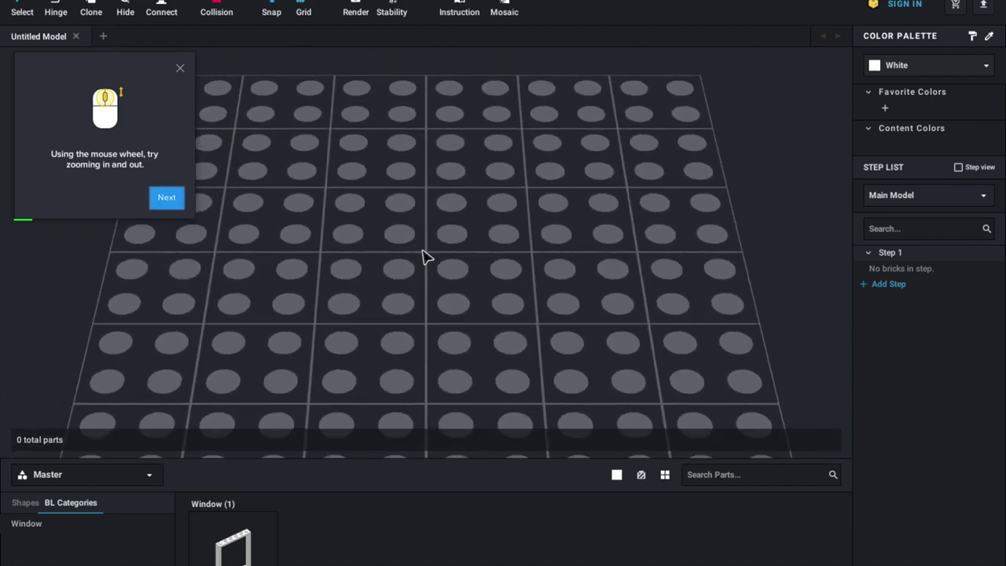
scroll(422, 255, up, 5)
scroll(422, 255, down, 3)
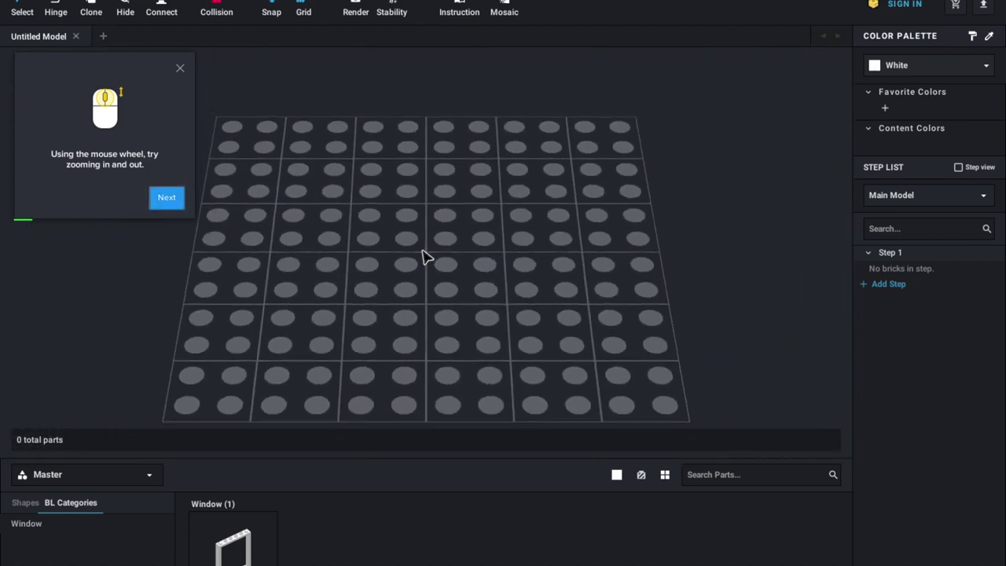
scroll(419, 262, up, 1)
scroll(420, 263, up, 3)
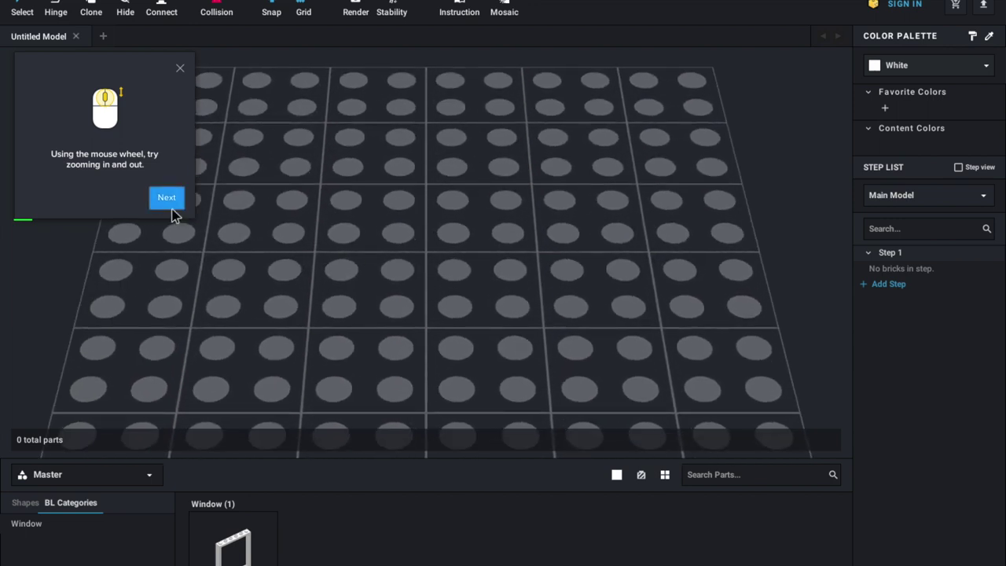
click(167, 199)
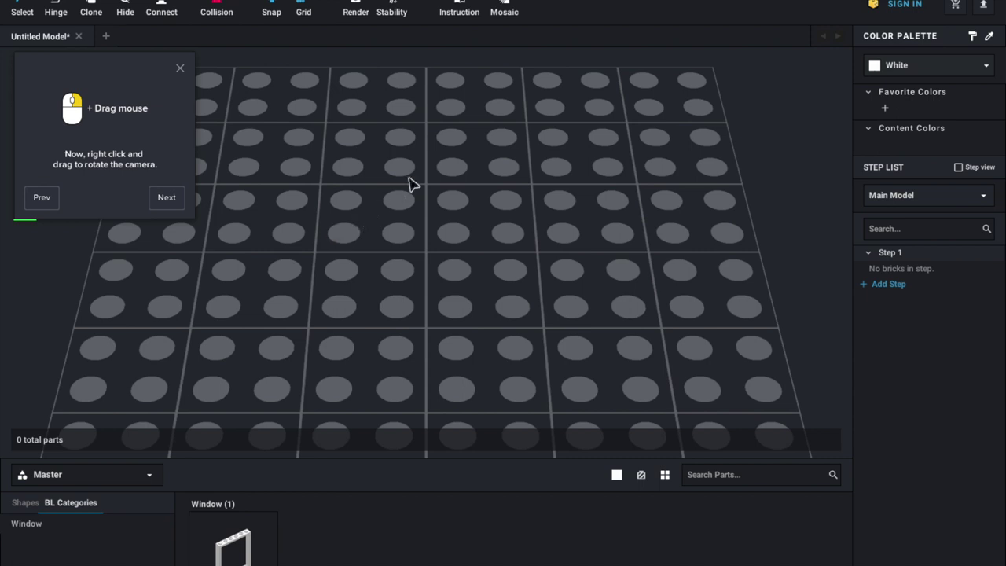
Step: Rotate the camera around the empty baseplate and advance the tutorial to the panning lesson
scroll(485, 171, down, 5)
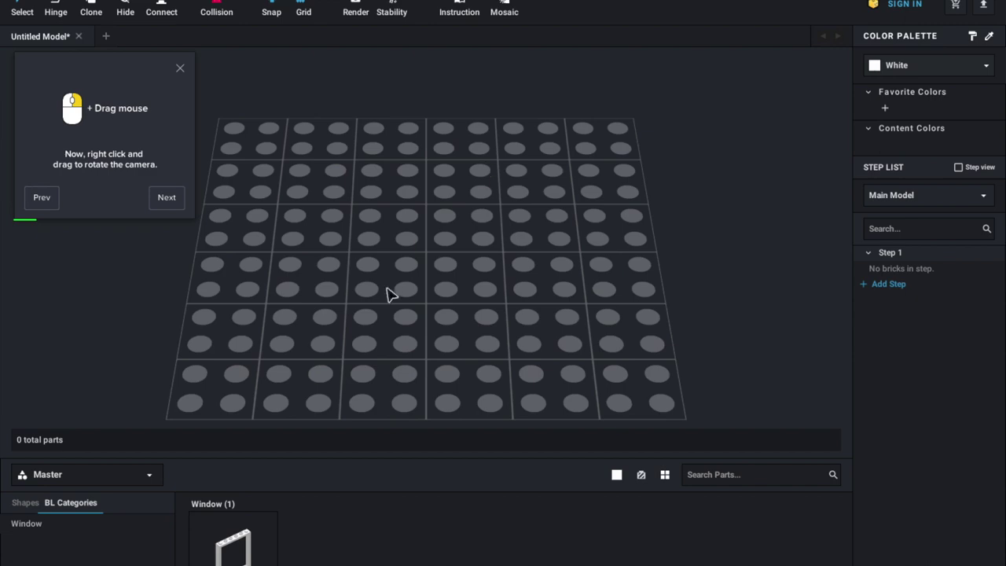
right_drag(426, 243, 432, 265)
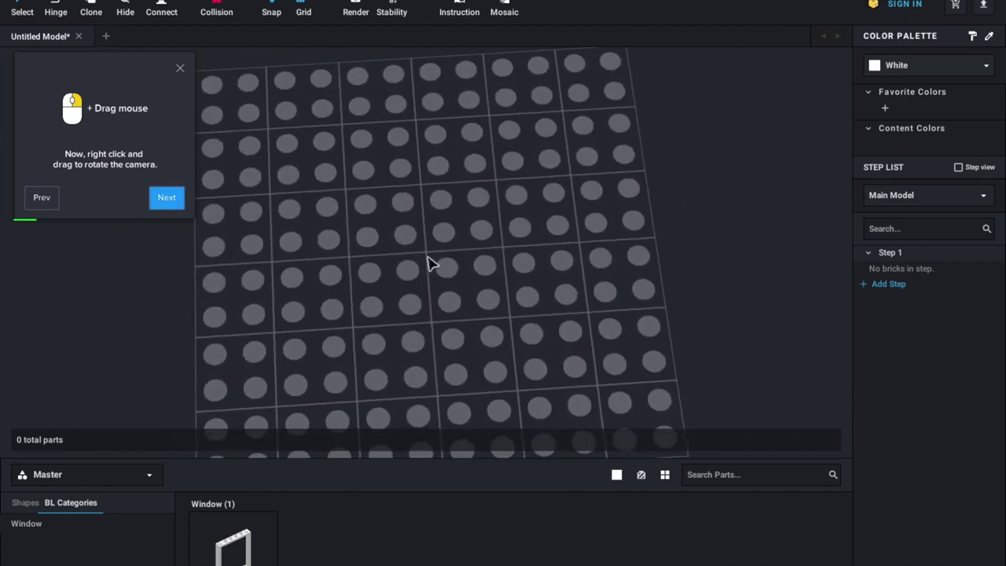
click(168, 199)
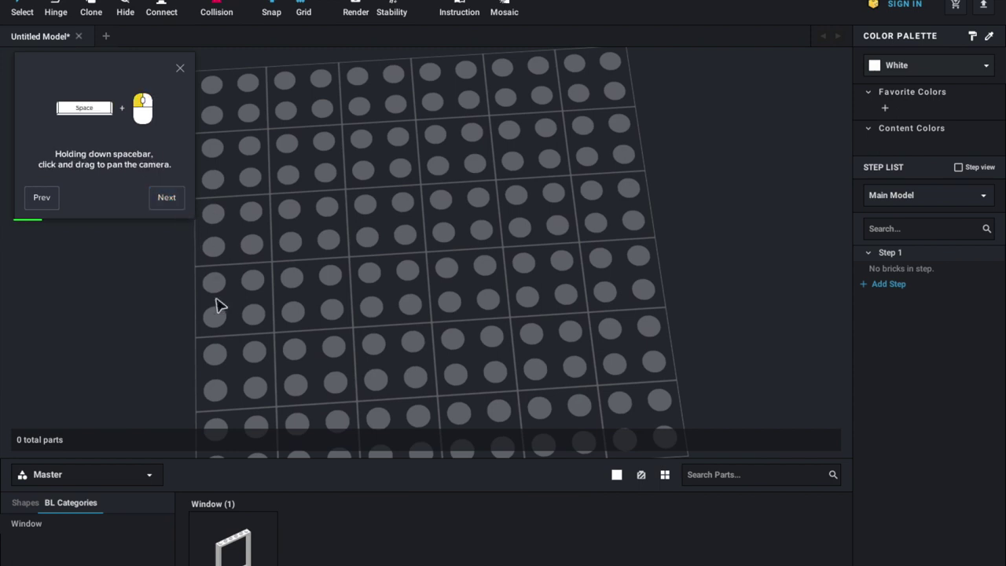
Step: Tilt the baseplate view to an oblique angle and pan across it
scroll(219, 306, down, 5)
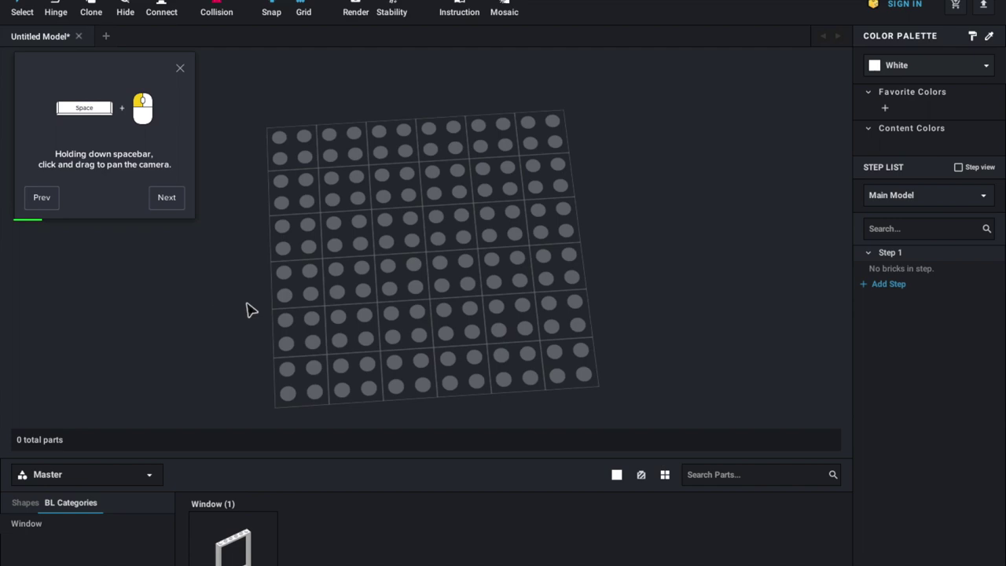
scroll(292, 314, up, 6)
scroll(292, 314, down, 2)
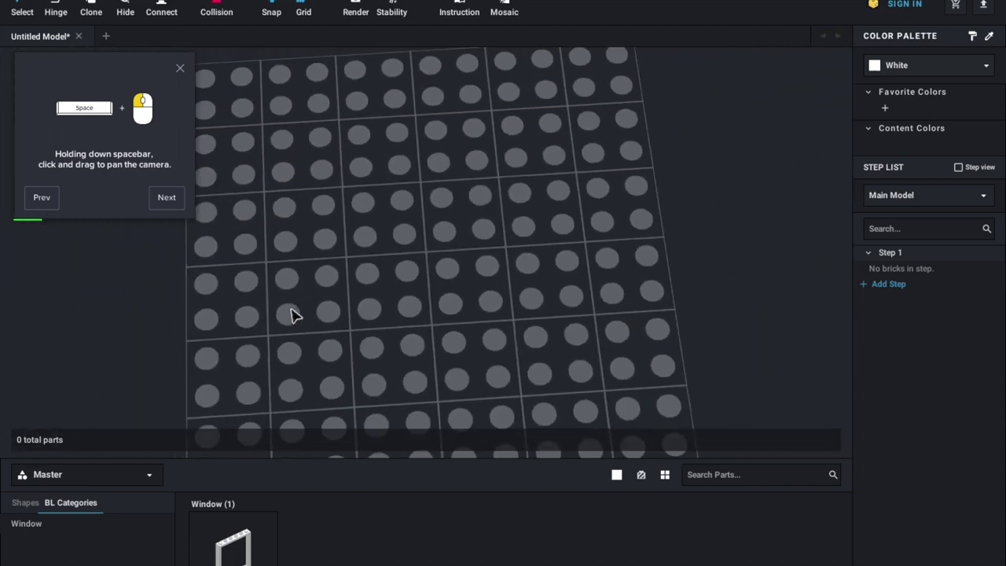
scroll(292, 314, down, 4)
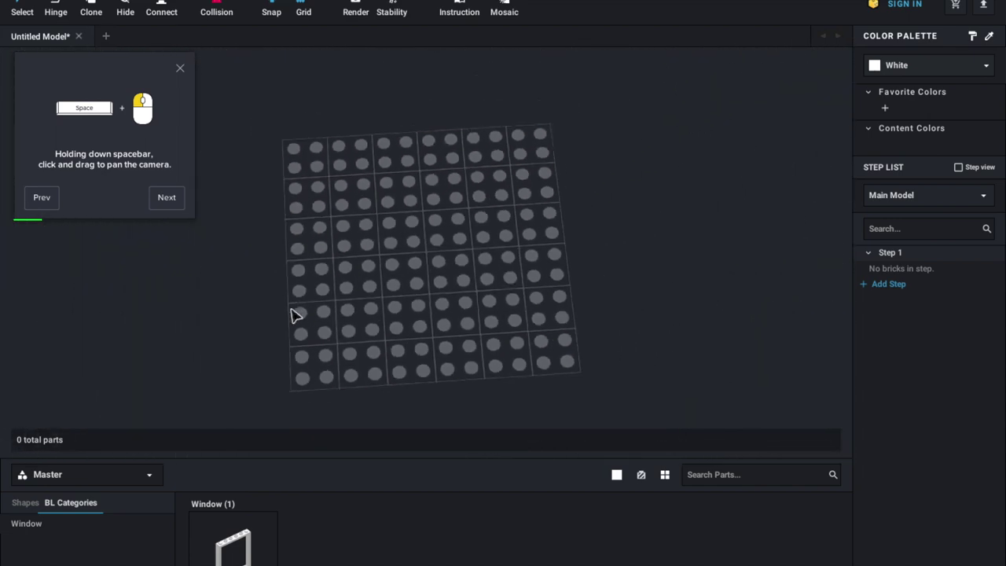
mouse_move(291, 314)
right_down()
mouse_move(175, 292)
mouse_move(292, 321)
right_up()
mouse_move(335, 306)
mouse_down()
mouse_move(586, 285)
mouse_move(252, 314)
mouse_move(309, 183)
mouse_move(353, 280)
mouse_move(337, 285)
mouse_move(334, 306)
mouse_up()
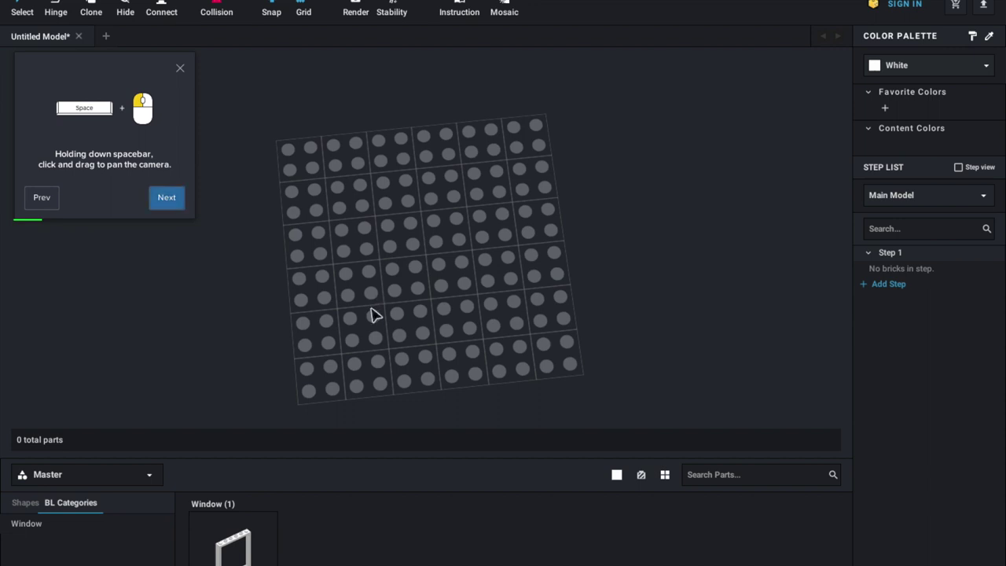
drag(373, 313, 418, 309)
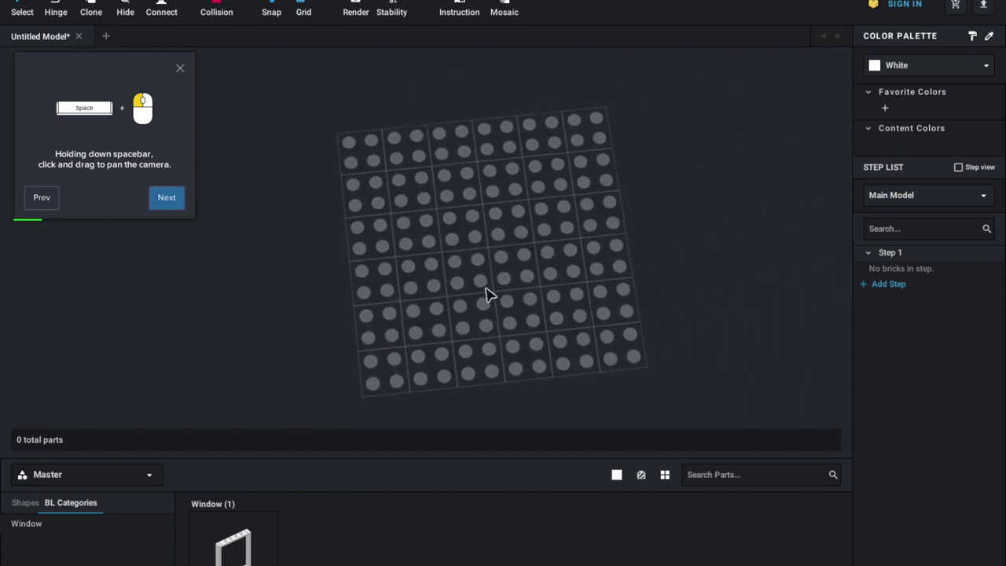
Step: Orbit to an isometric angle and advance the tutorial to placing the white 1x2 brick
right_drag(486, 292, 504, 274)
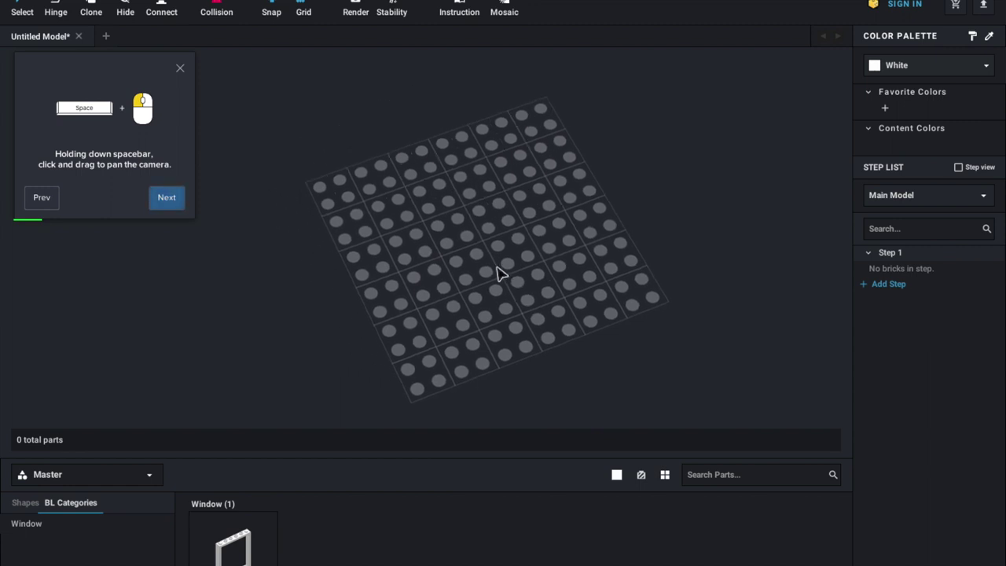
click(166, 198)
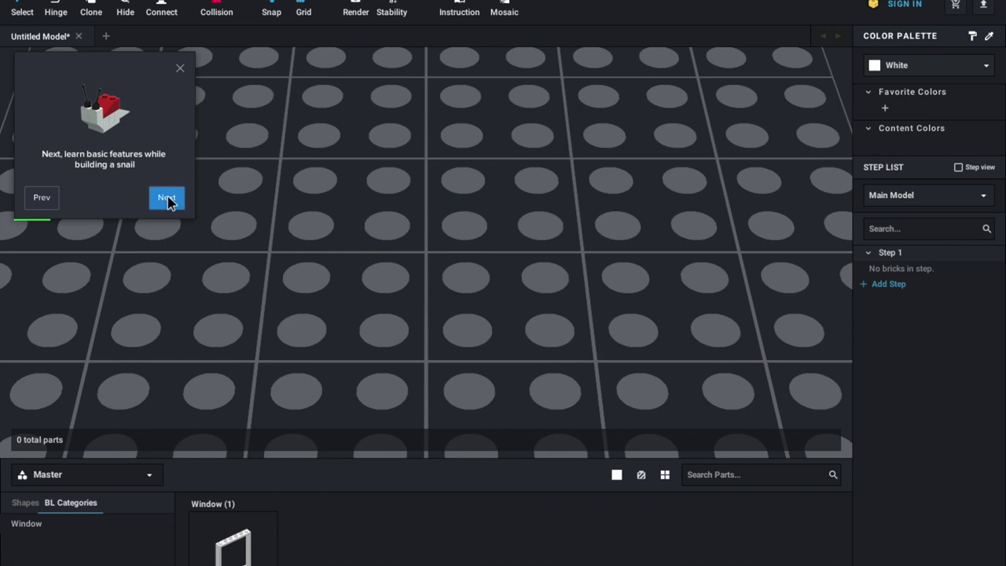
click(167, 198)
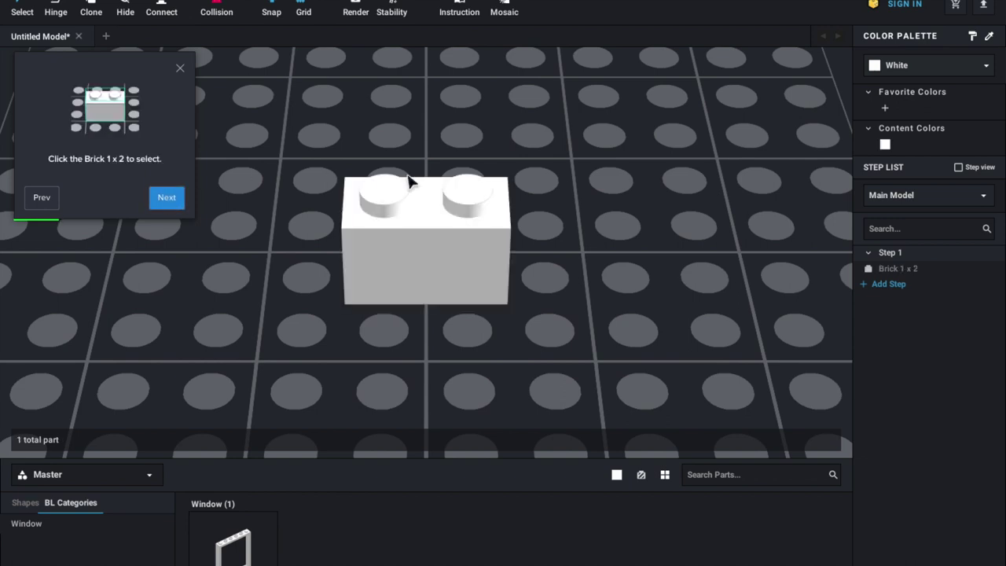
Step: Turn the white Brick 1 x 2 a quarter turn
click(430, 197)
click(441, 205)
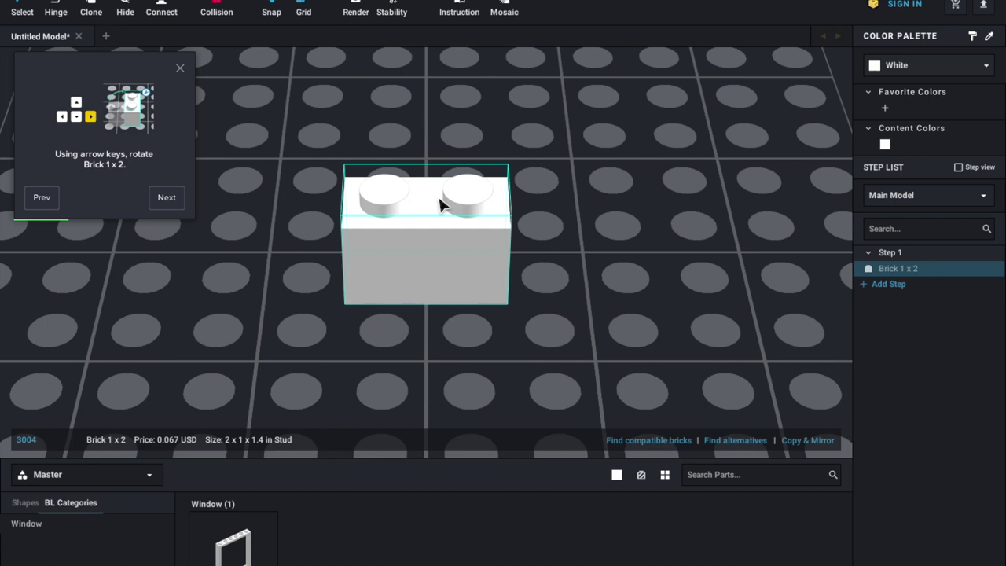
key(Right)
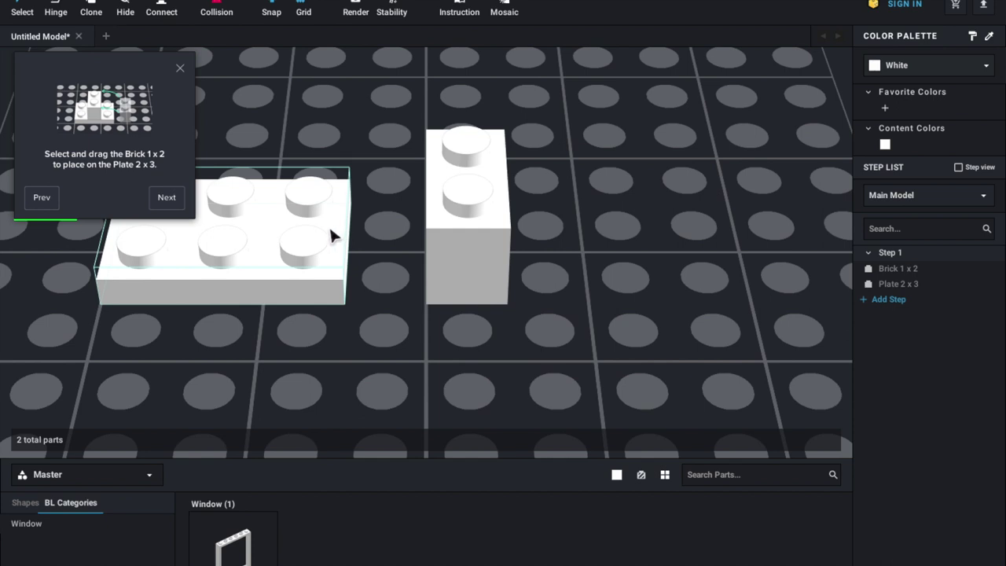
click(476, 211)
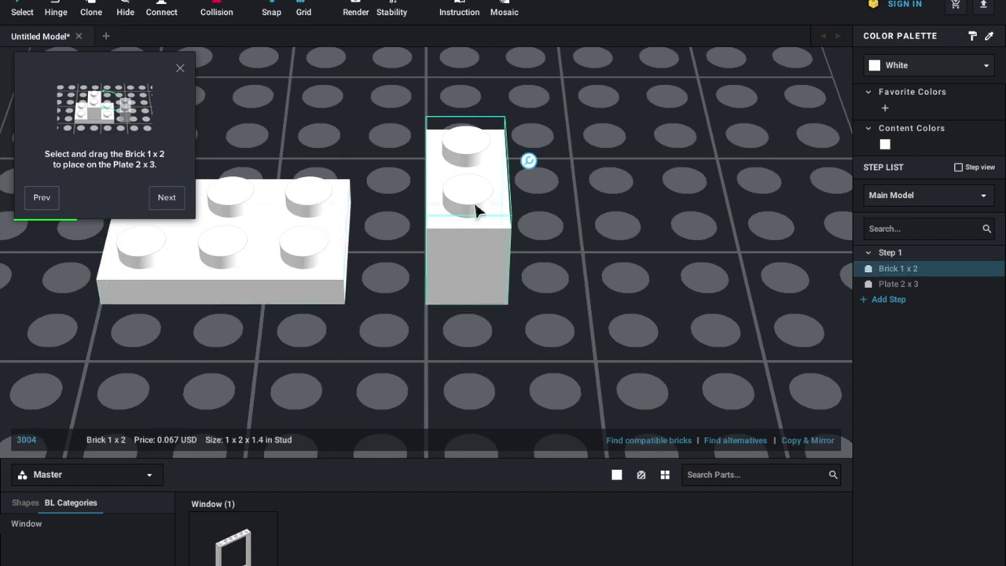
click(445, 367)
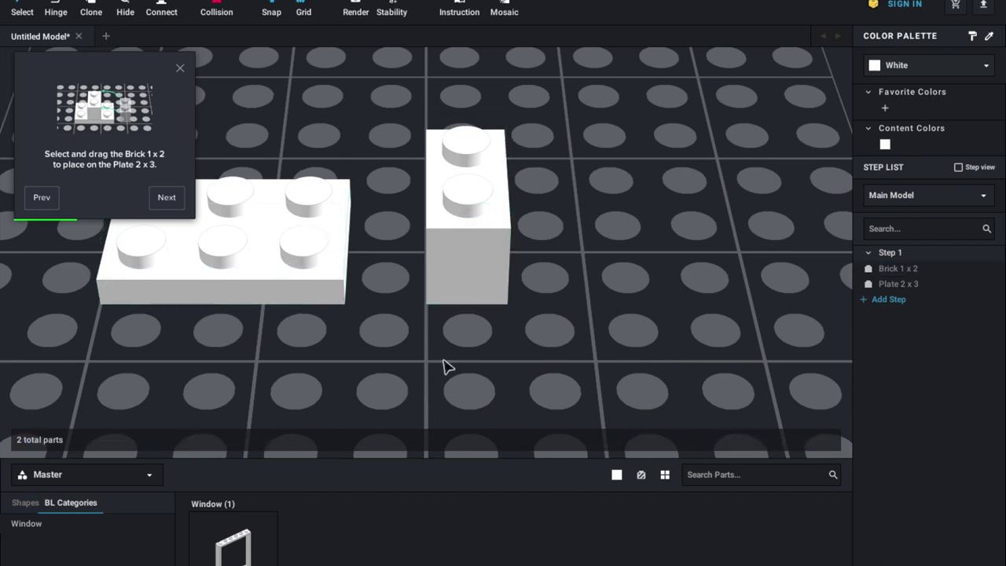
Step: Move the Brick 1 x 2 onto the back of the Plate 2 x 3 until it snaps
scroll(445, 366, down, 2)
scroll(443, 364, down, 2)
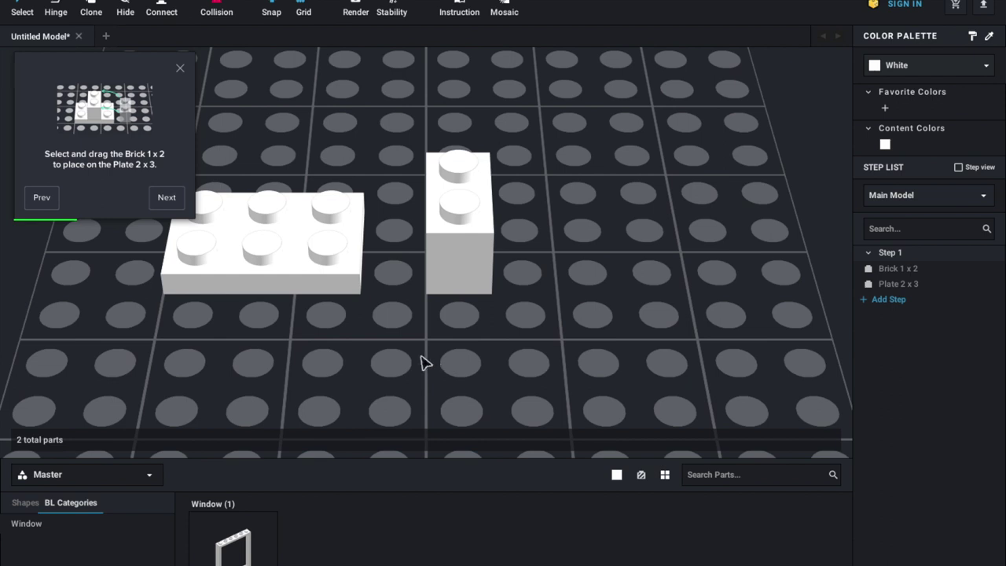
middle_drag(422, 364, 458, 398)
scroll(445, 378, down, 1)
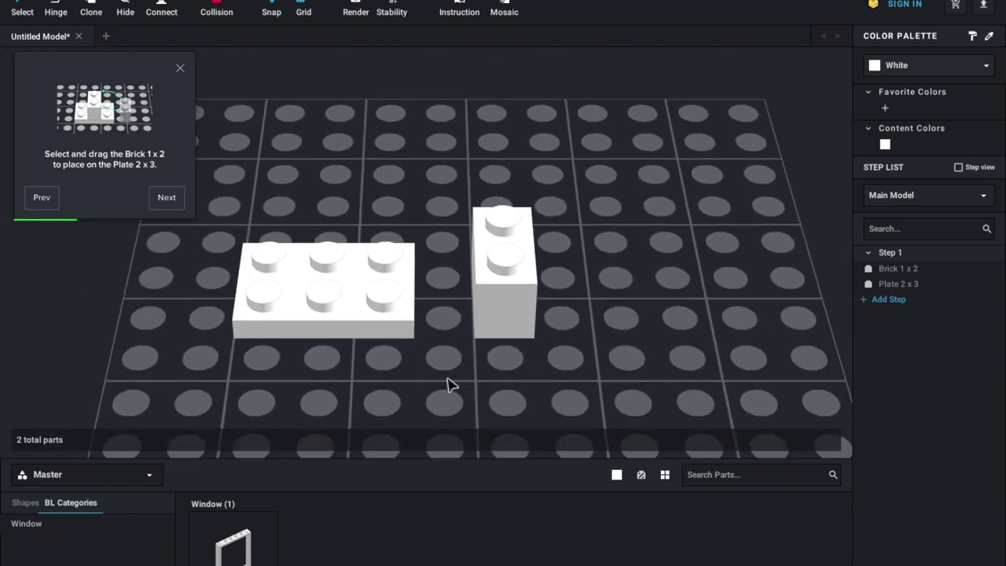
drag(330, 206, 506, 333)
click(620, 359)
click(519, 295)
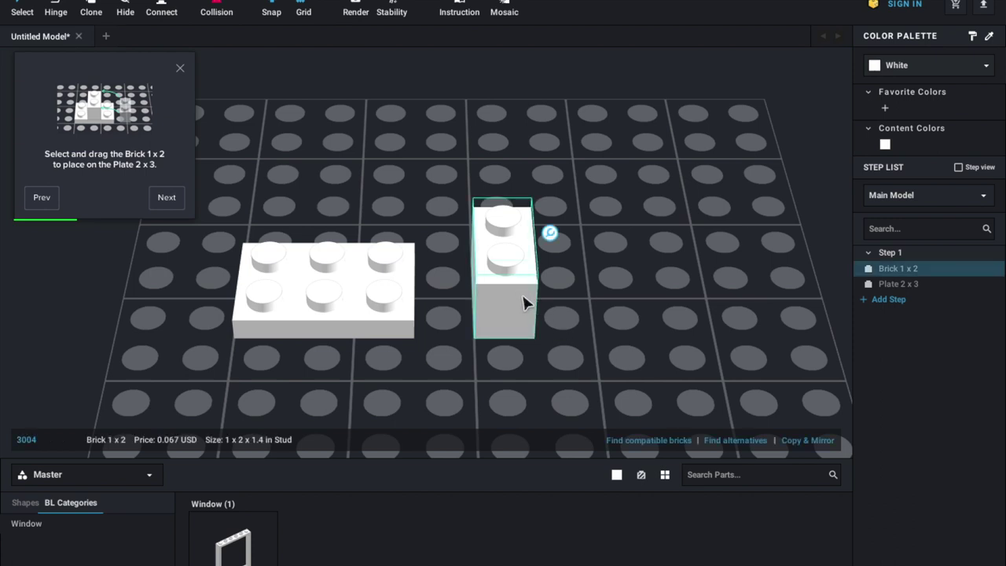
drag(524, 303, 342, 273)
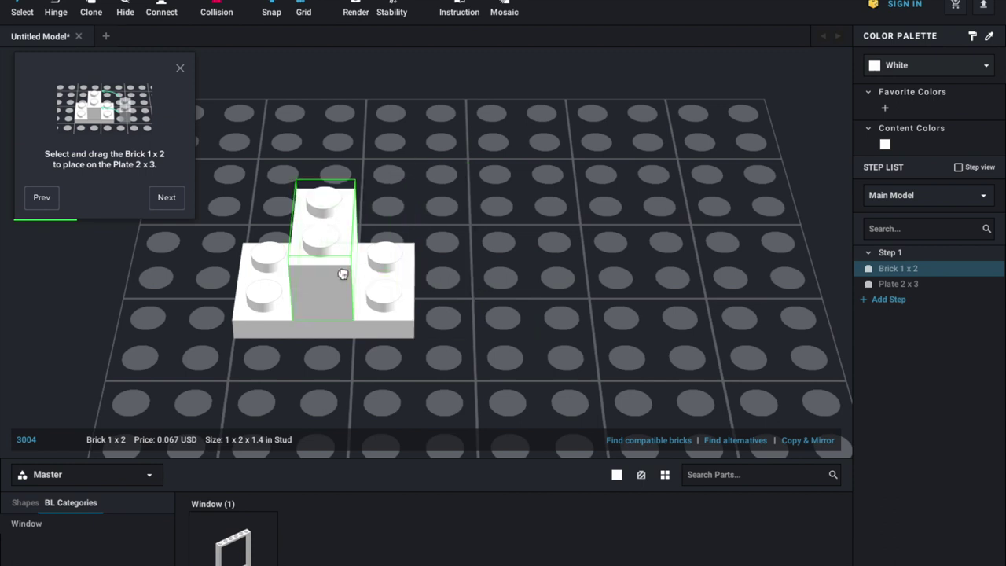
drag(343, 274, 341, 274)
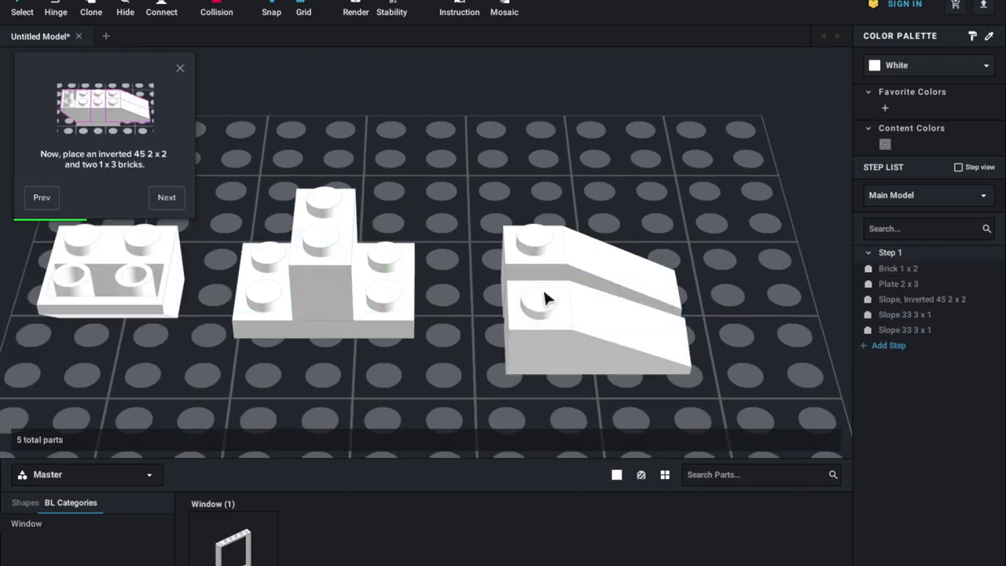
click(548, 299)
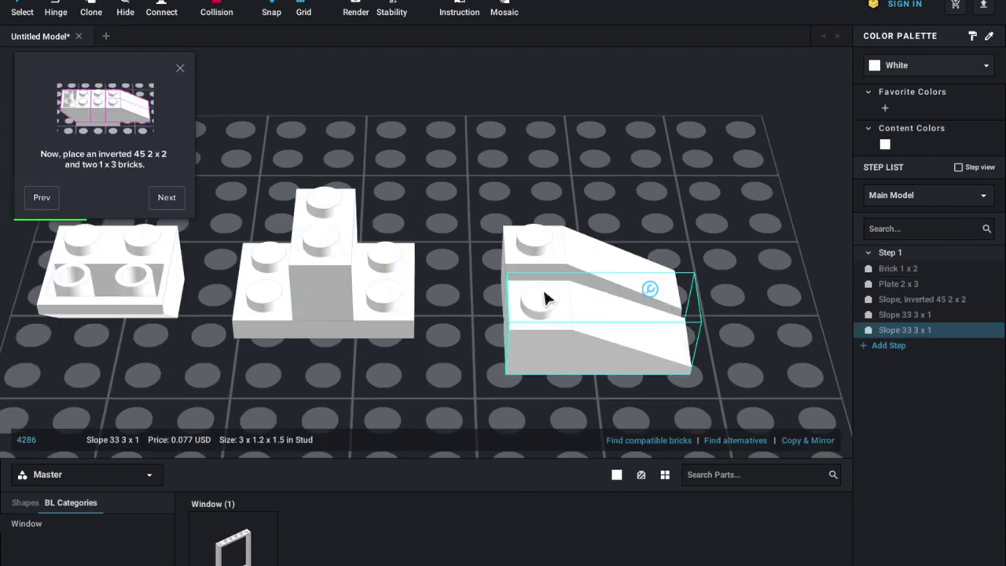
Step: Attach both Slope 33 3x1 bricks onto the plate-and-brick body
scroll(477, 212, down, 2)
scroll(474, 223, up, 2)
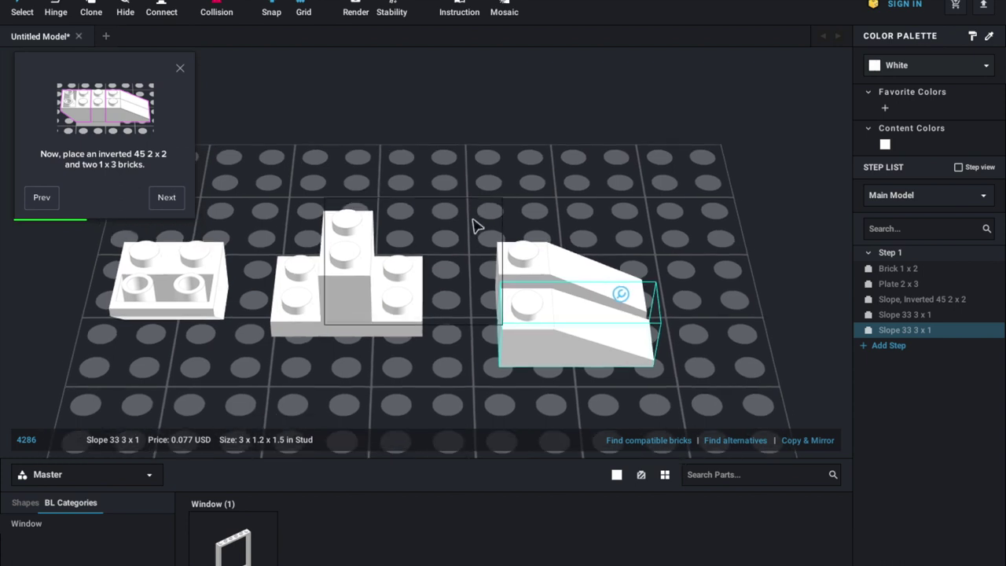
click(478, 227)
drag(569, 271, 437, 220)
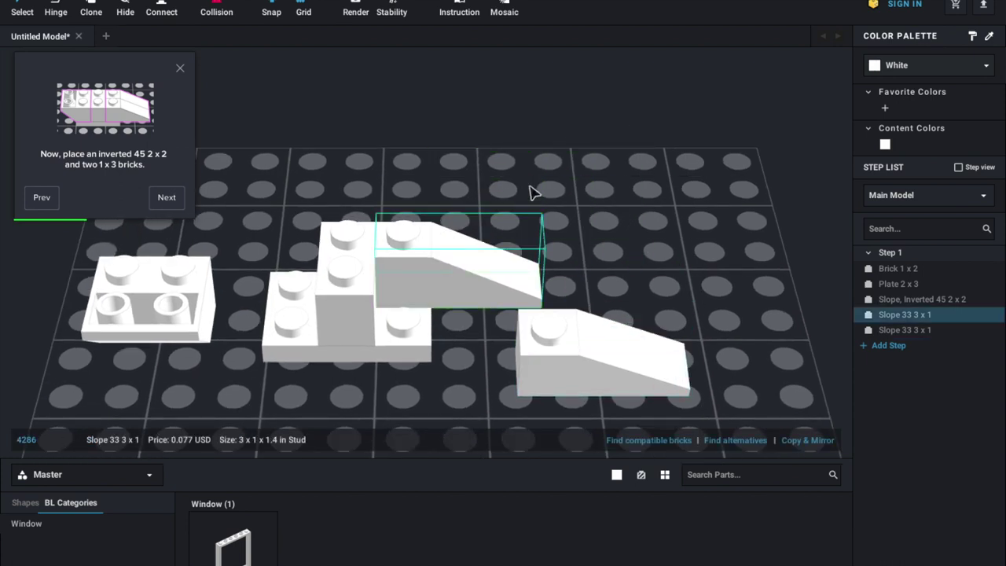
click(560, 196)
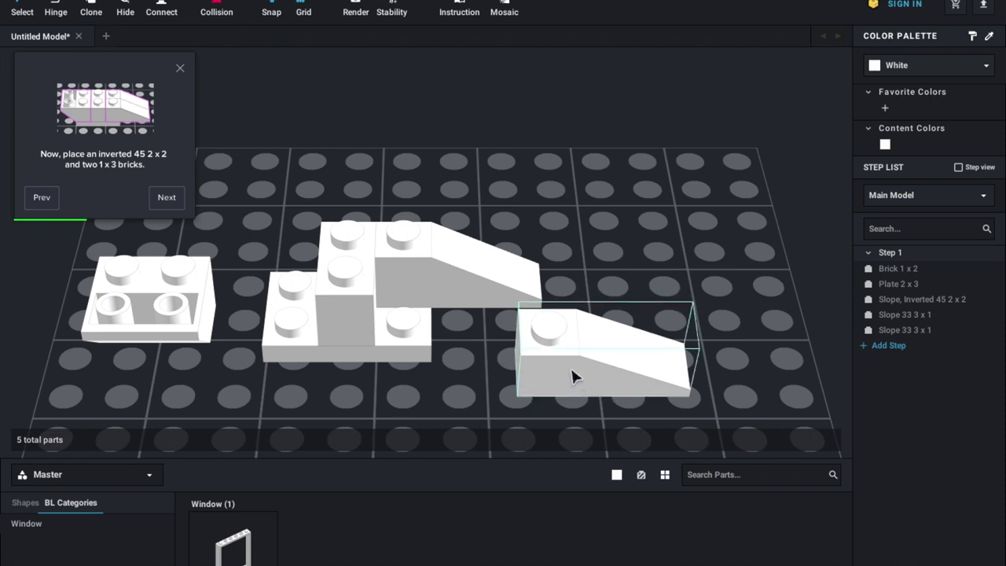
drag(571, 377, 418, 312)
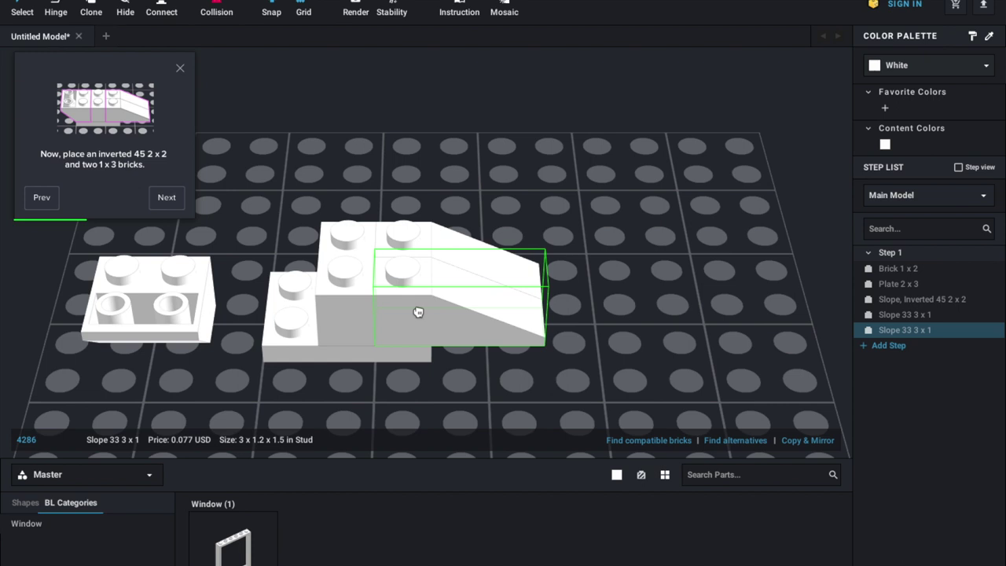
click(465, 401)
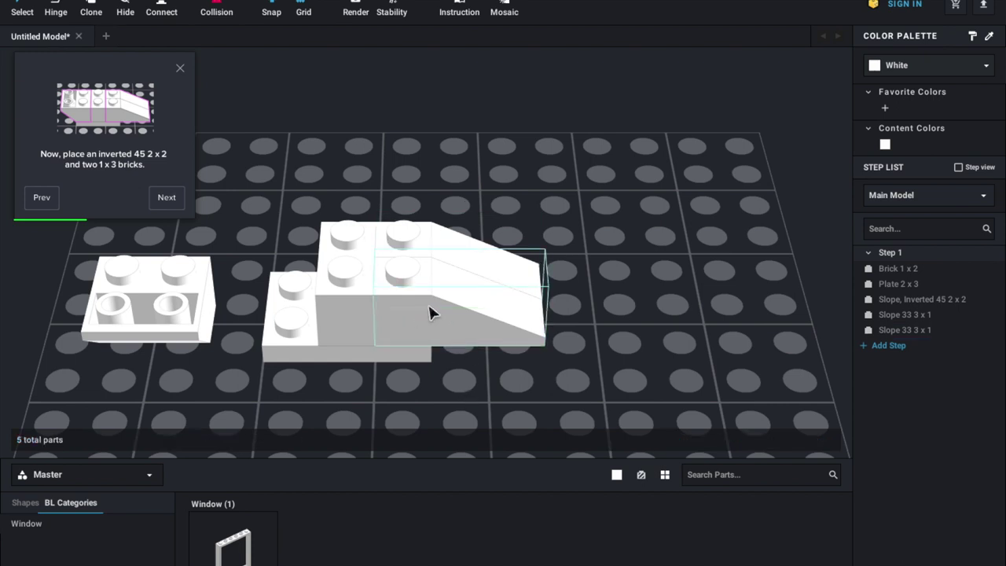
mouse_move(429, 313)
mouse_down()
mouse_move(700, 252)
mouse_move(735, 191)
mouse_move(677, 135)
mouse_move(692, 150)
mouse_move(547, 165)
mouse_move(559, 272)
mouse_move(422, 314)
mouse_up()
click(464, 405)
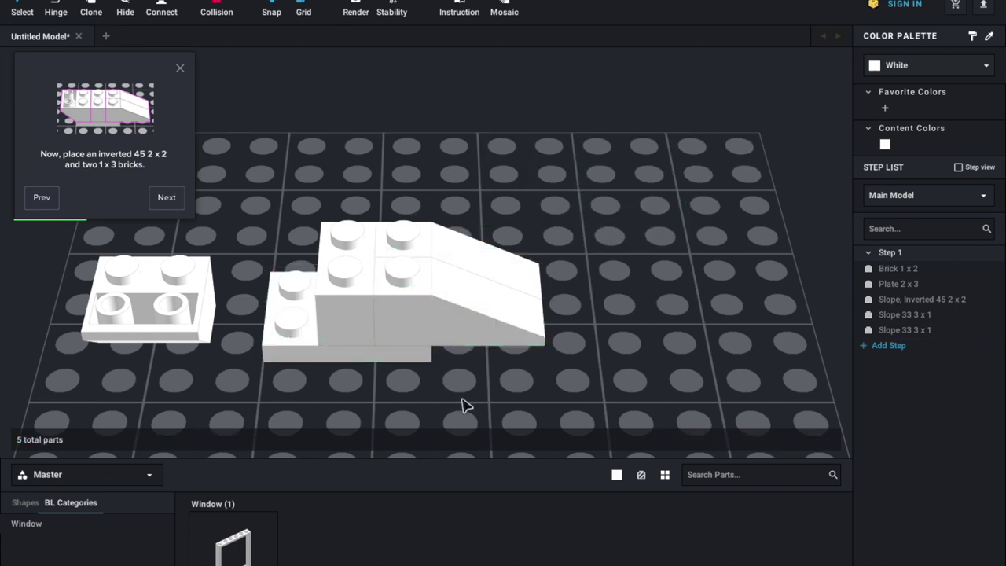
mouse_move(427, 321)
mouse_down()
mouse_move(723, 119)
mouse_move(415, 341)
mouse_move(403, 324)
mouse_move(420, 315)
mouse_up()
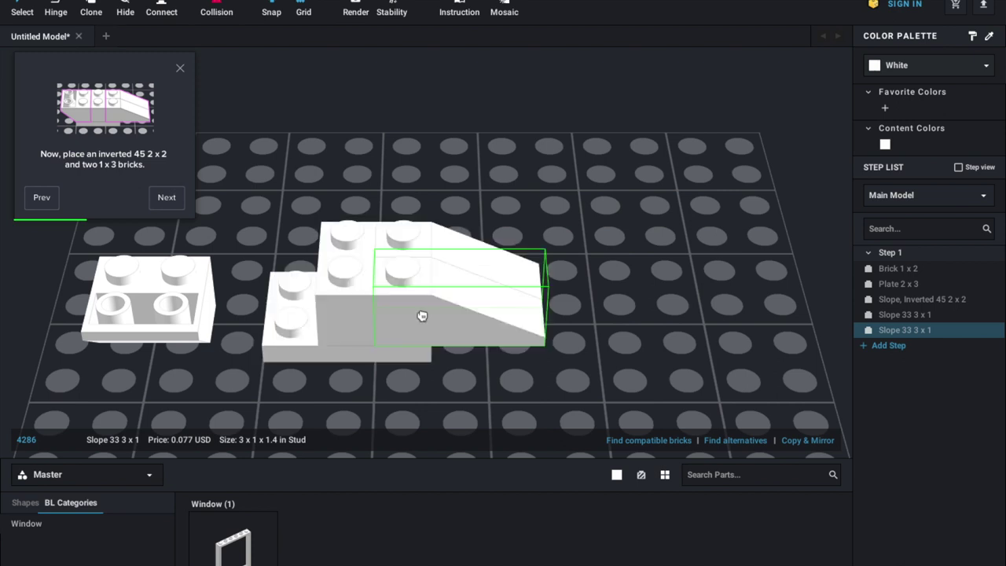
click(482, 365)
Step: Rotate the Slope, Inverted 45 2x2 and attach it to the body's left side
scroll(477, 367, down, 3)
click(209, 294)
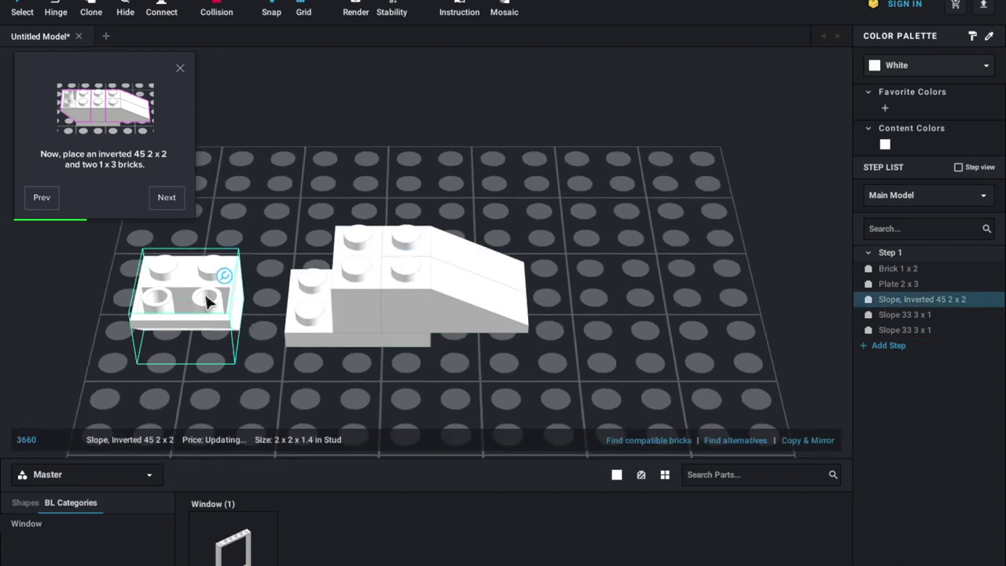
drag(288, 302, 170, 306)
key(Right)
key(Right)
key(Right)
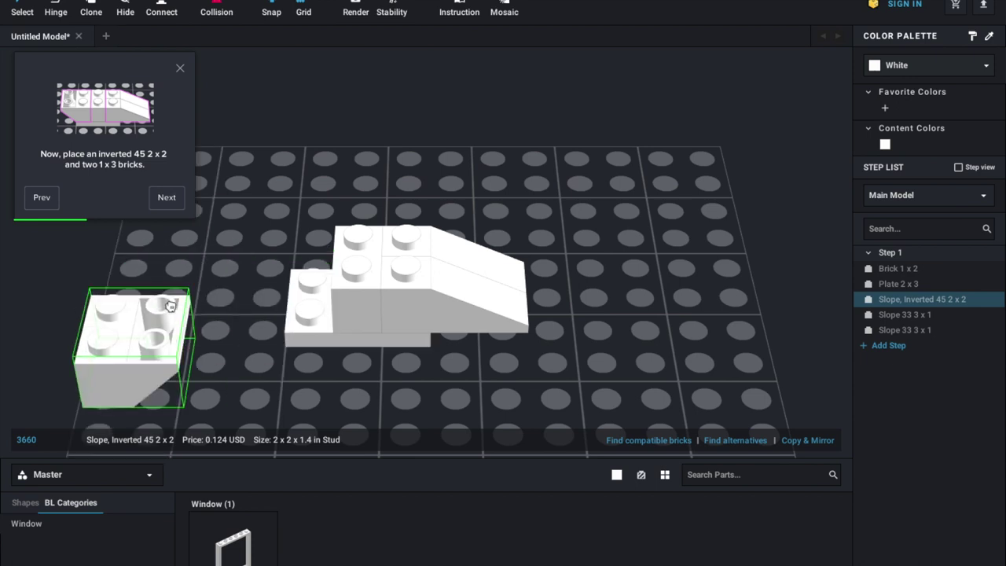
drag(169, 306, 299, 258)
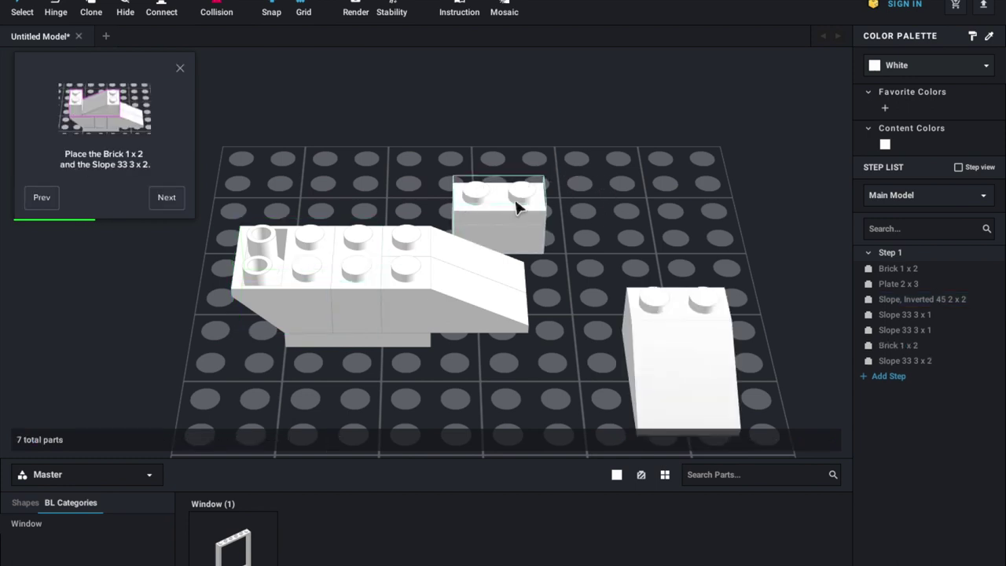
Step: Turn the Brick 1 x 2 front-to-back and snap it at the body's left end
drag(518, 207, 517, 124)
key(Right)
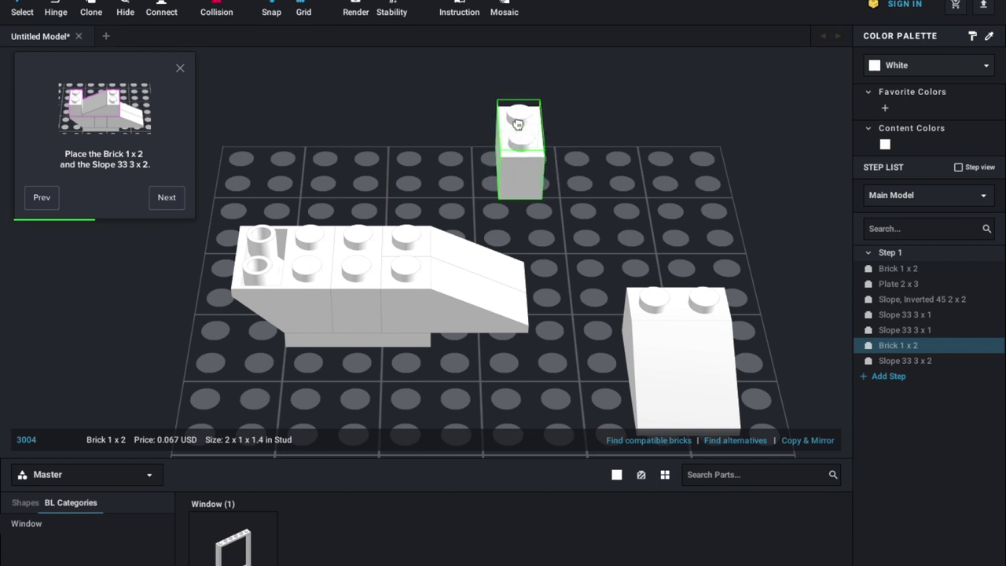
drag(517, 124, 265, 225)
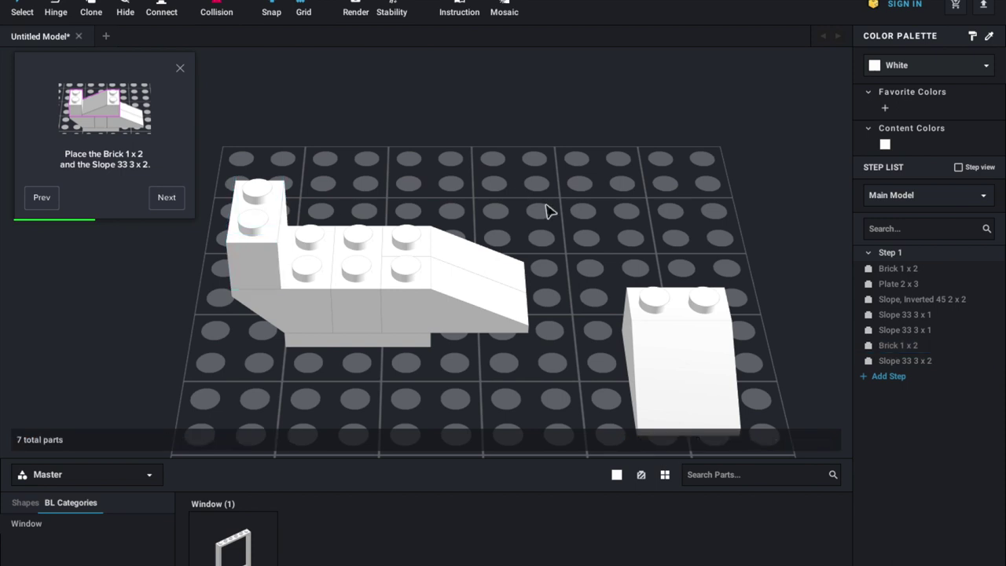
Step: Rotate the Slope 33 3x2 twice and set it on top of the assembled bricks
drag(678, 313, 660, 203)
key(Right)
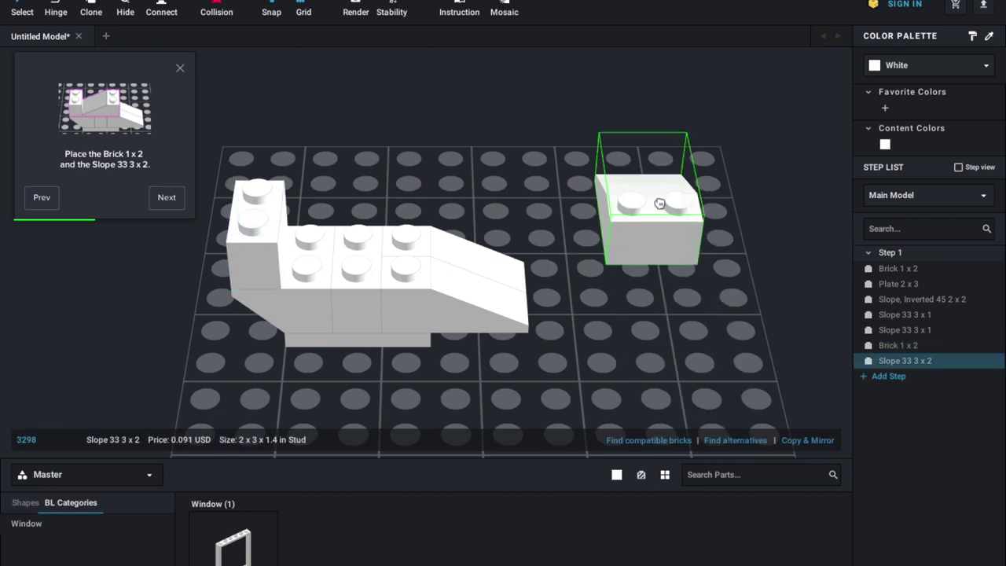
key(Right)
key(Right)
drag(660, 203, 385, 211)
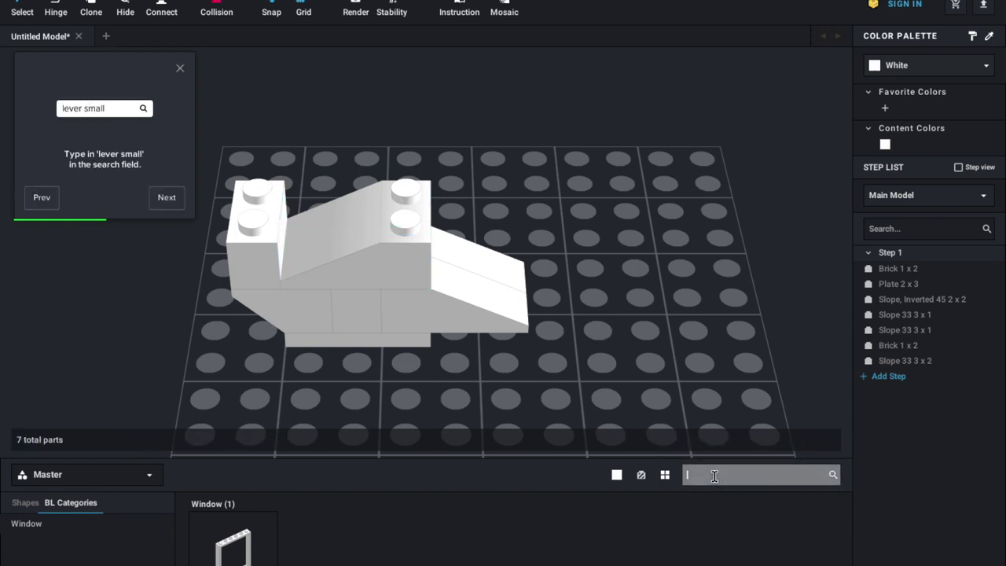
Step: Search the parts for 'lever small' and make Black the colour for new parts
click(714, 474)
text(lever small)
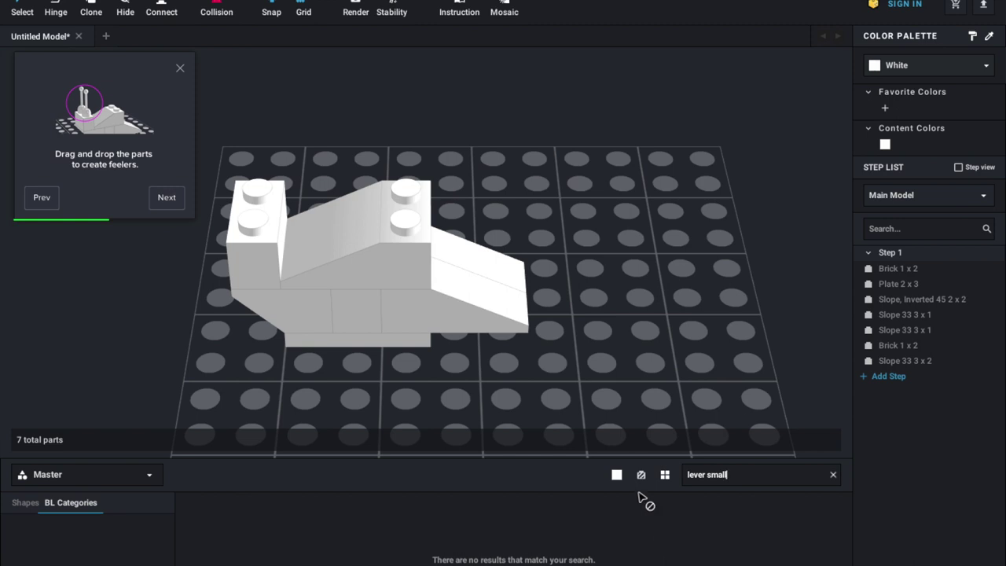
click(617, 475)
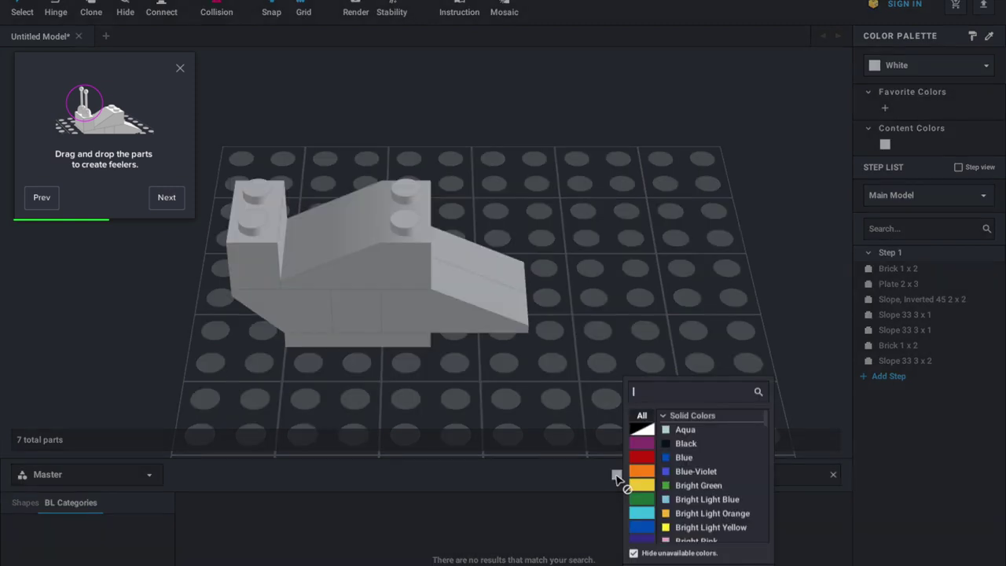
click(670, 445)
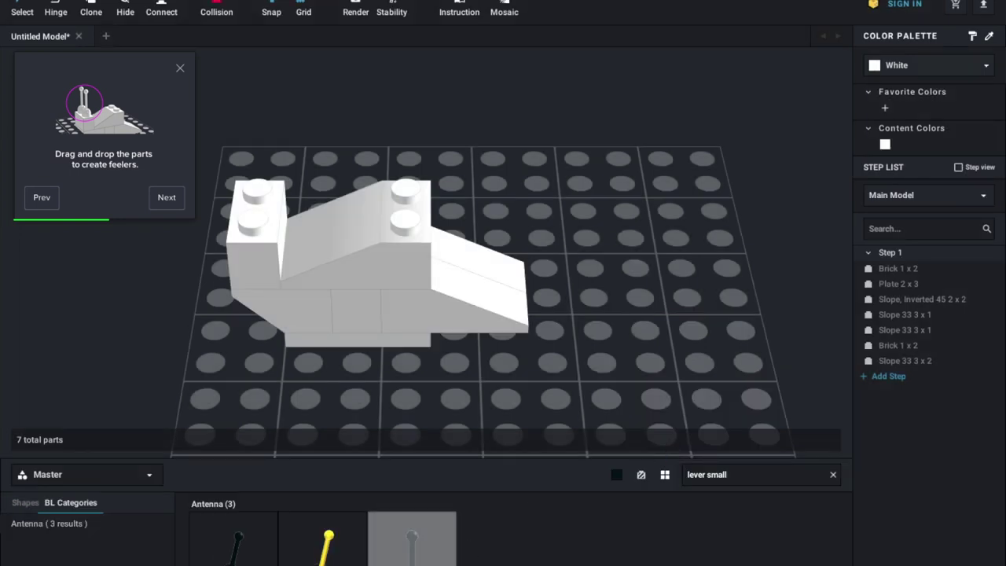
Step: Seat the rotated black lever antenna on the left brick and advance the tutorial
drag(412, 539, 255, 211)
key(Left)
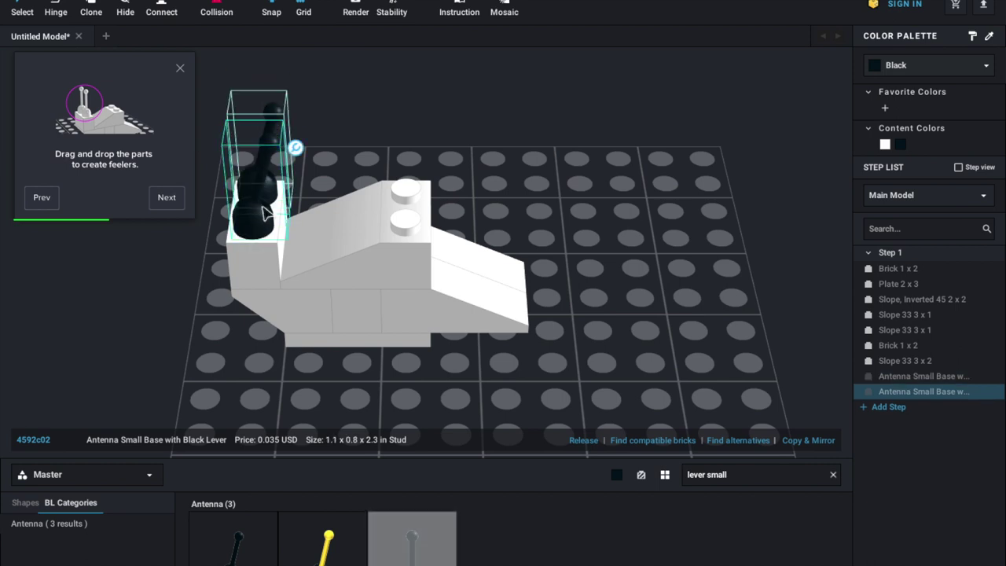
click(167, 197)
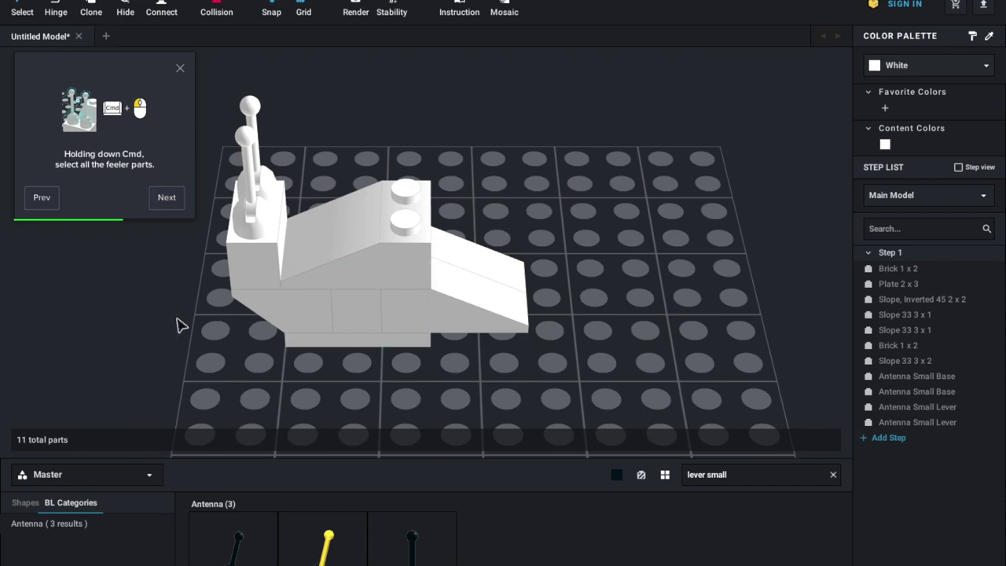
Step: Orbit and zoom onto the snail's front, then trial-select all four antenna parts
right_drag(177, 323, 220, 328)
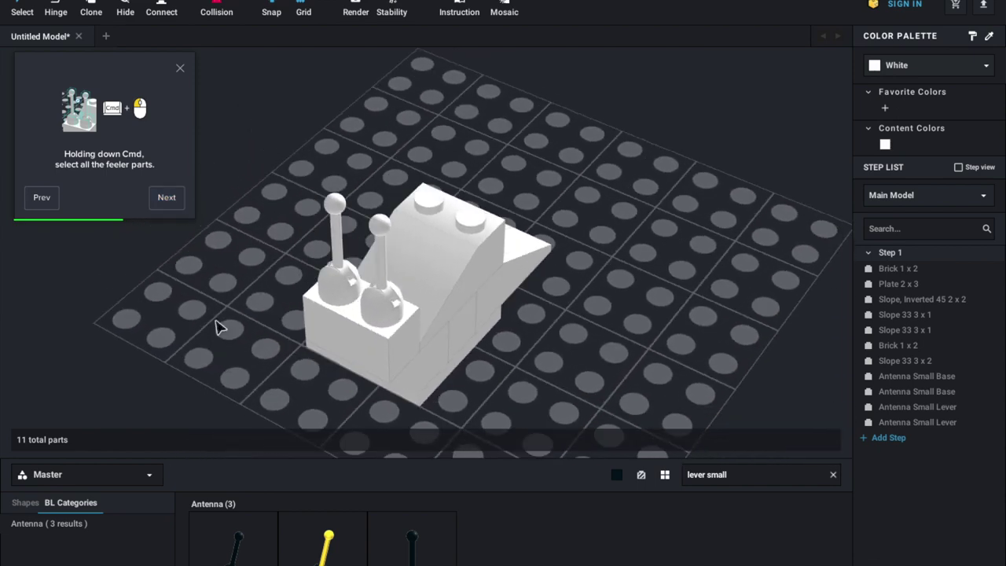
scroll(220, 329, up, 2)
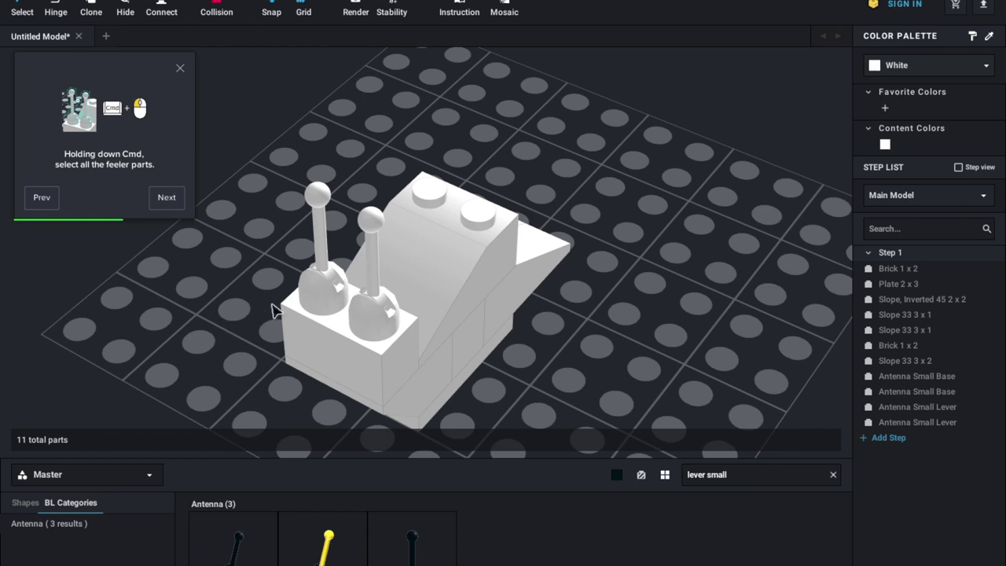
super+click(318, 293)
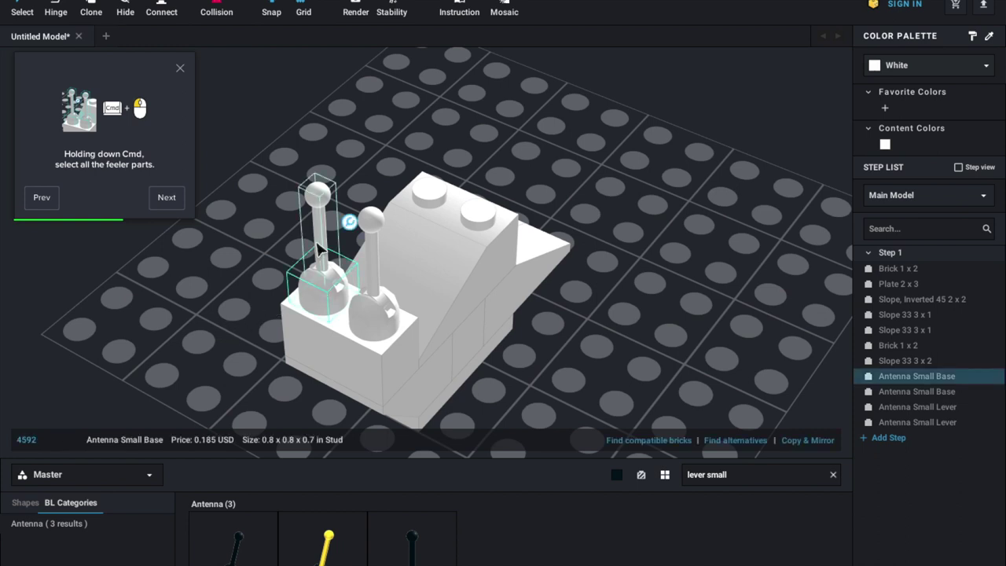
super+click(321, 251)
super+click(379, 258)
super+click(376, 322)
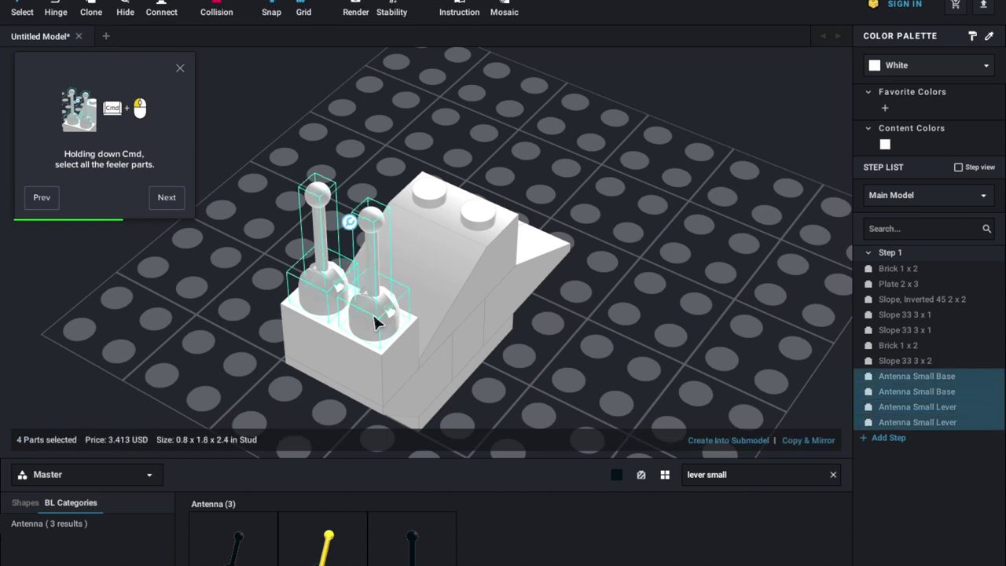
click(242, 350)
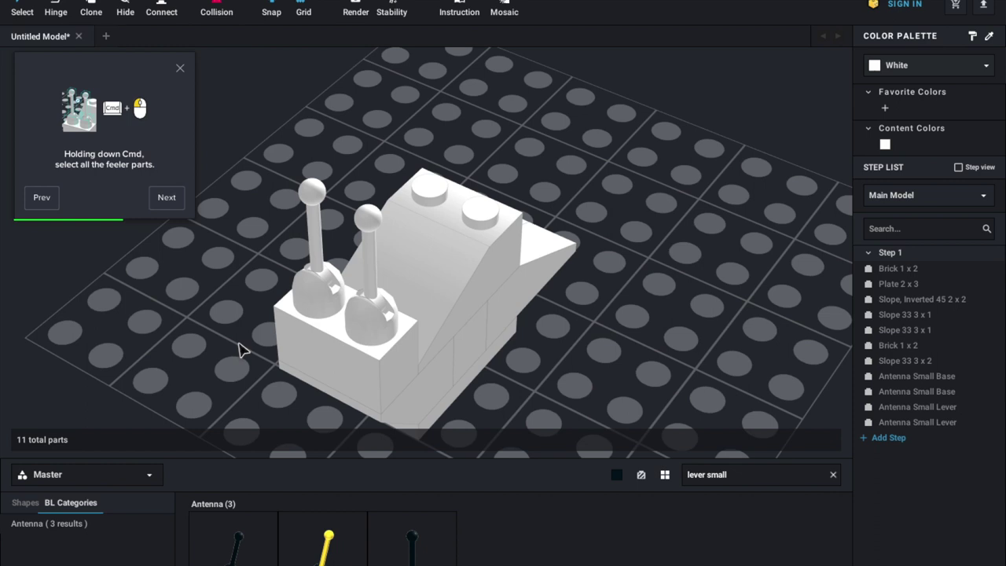
Step: Retry picking the antenna bases and levers, clearing stray shell-brick and 1 x 2 brick selections
click(317, 296)
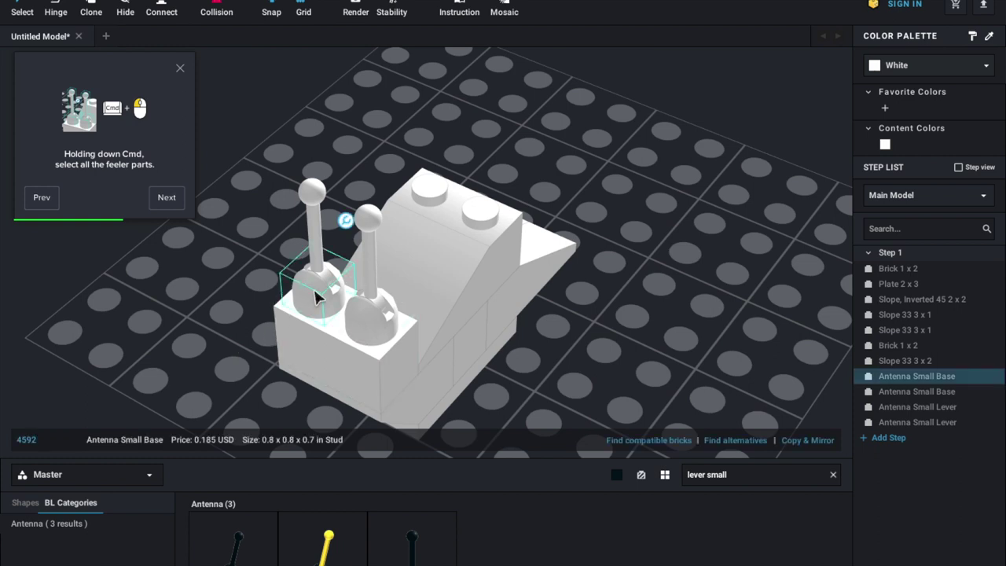
super+click(310, 200)
super+click(368, 224)
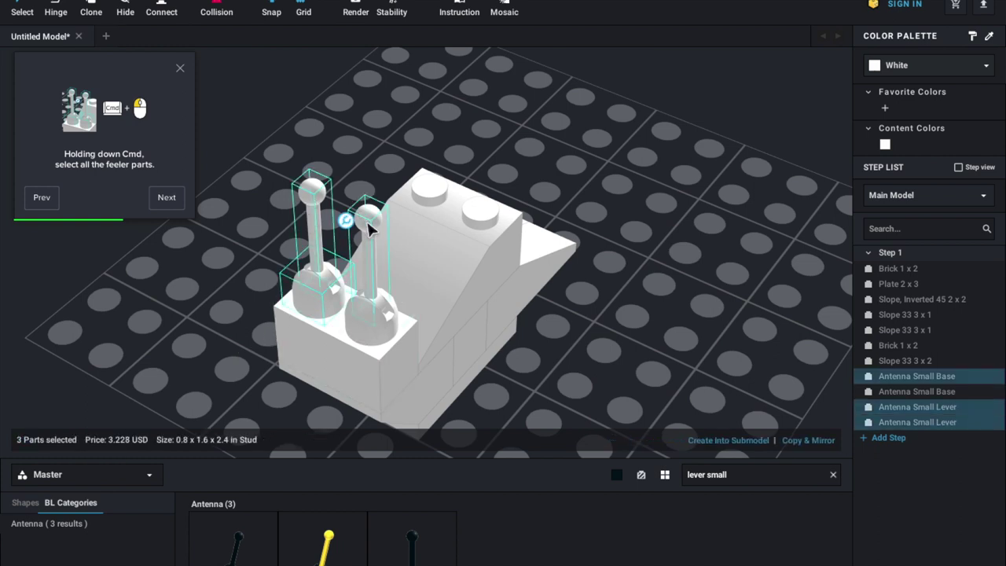
super+click(368, 322)
click(656, 262)
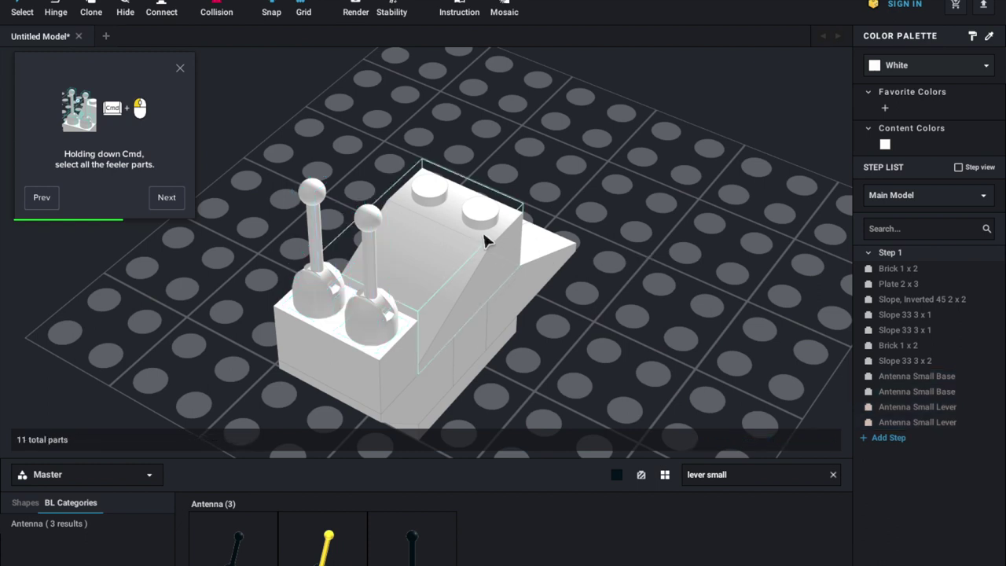
click(484, 241)
click(393, 326)
click(369, 224)
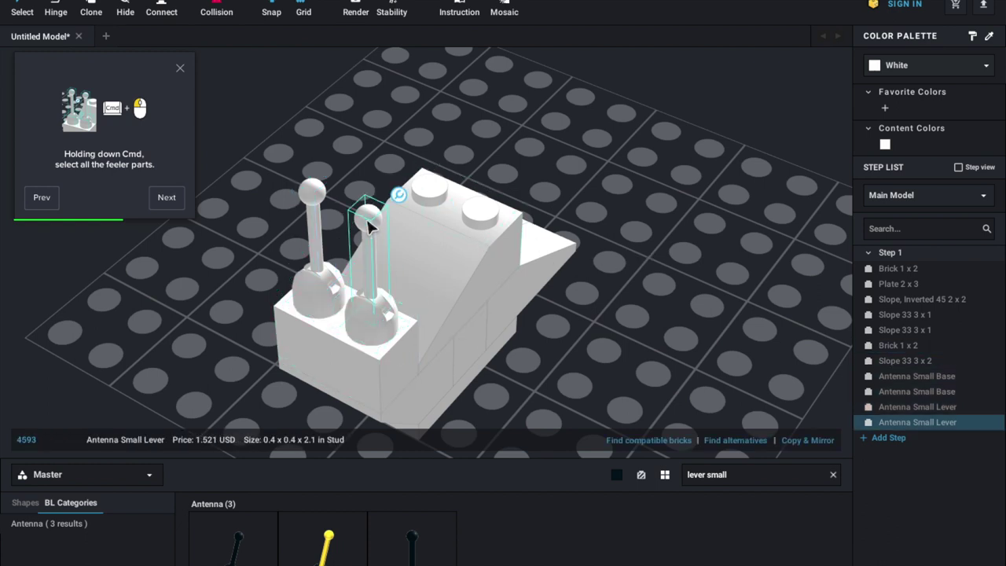
click(320, 209)
click(297, 67)
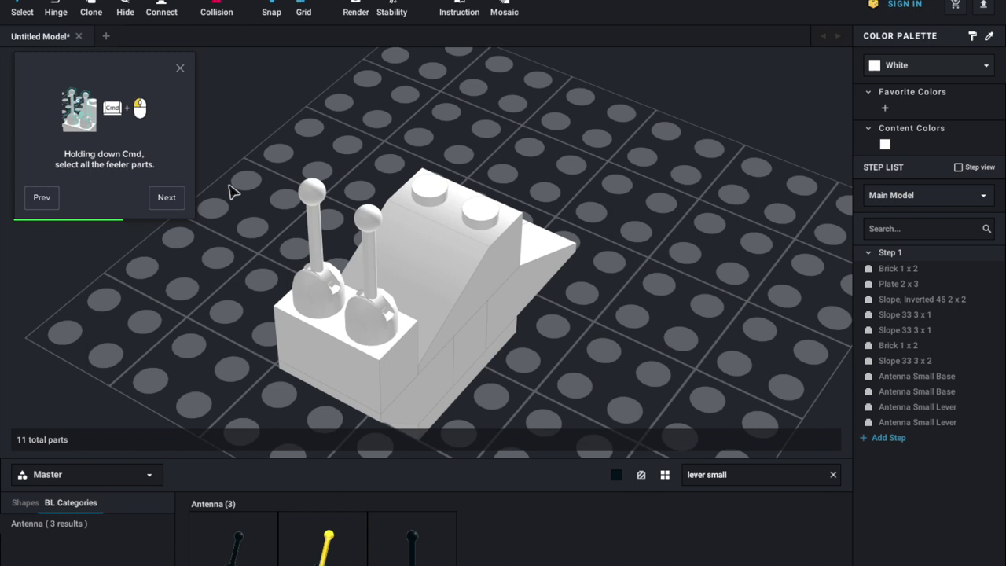
Step: Select both Antenna Small Levers and both Antenna Small Bases together, then advance the tutorial
click(311, 240)
super+click(321, 293)
super+click(375, 324)
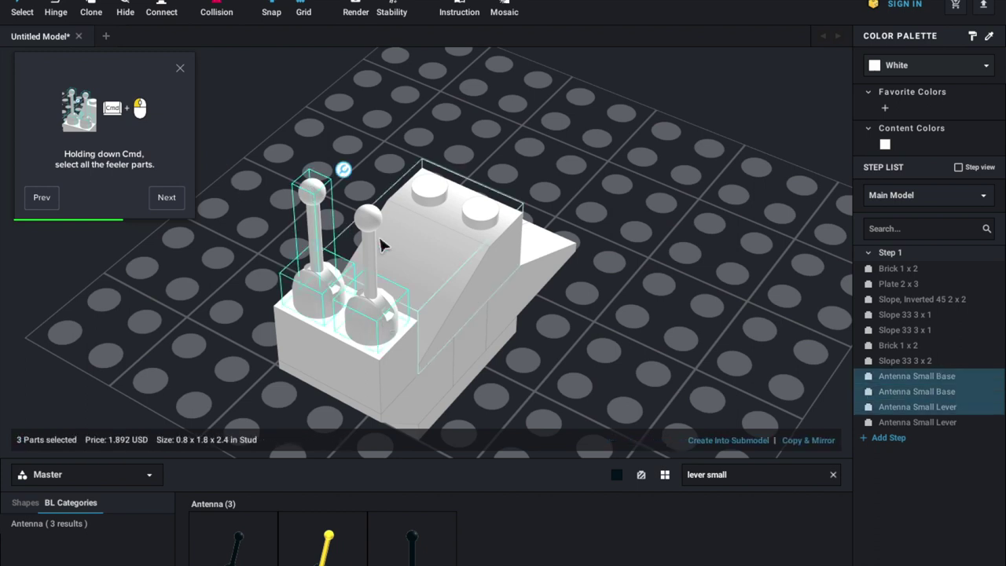
super+click(373, 223)
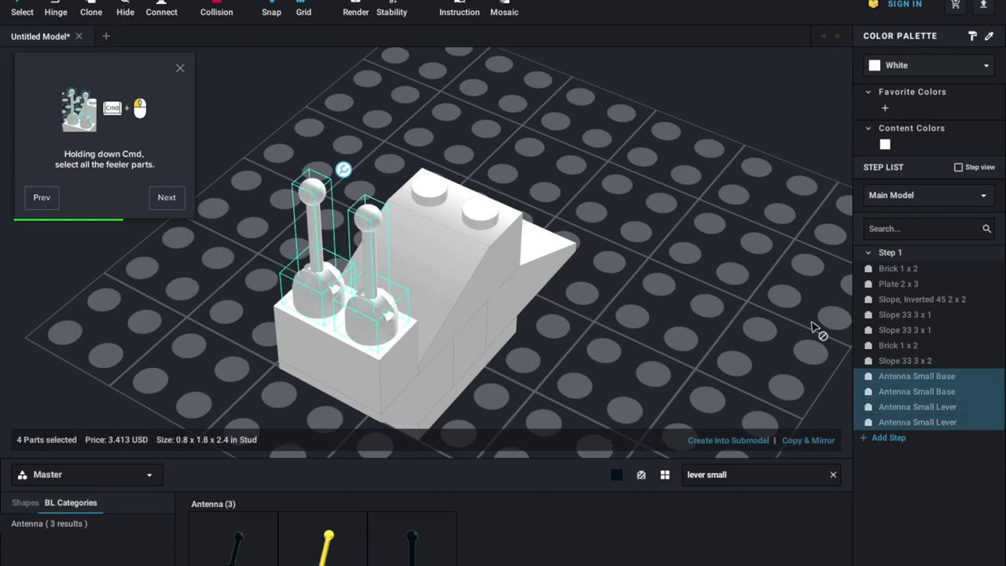
click(166, 199)
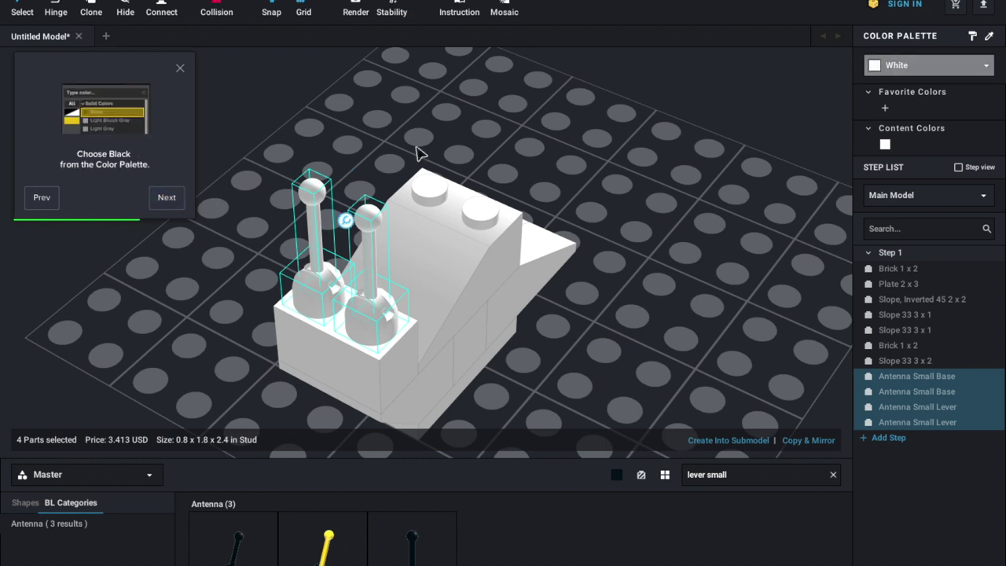
Step: Colour the four antenna parts Black and move the tutorial to the shell-colour tip
click(906, 66)
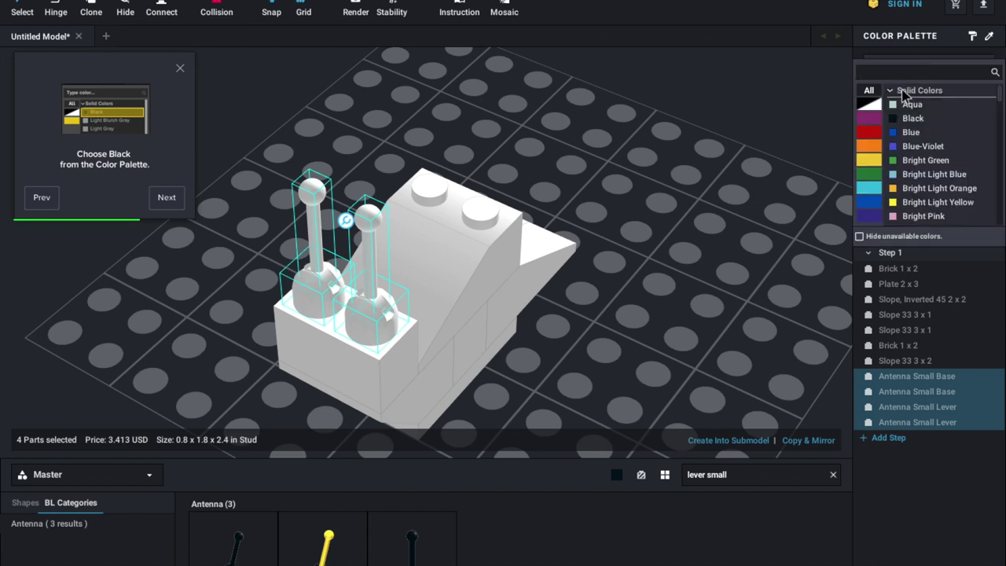
click(912, 119)
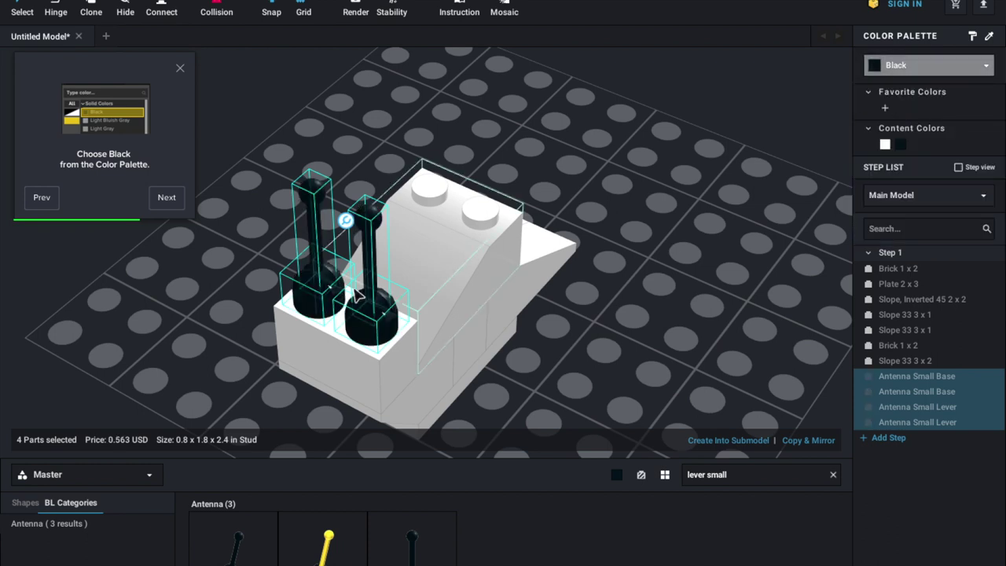
click(664, 218)
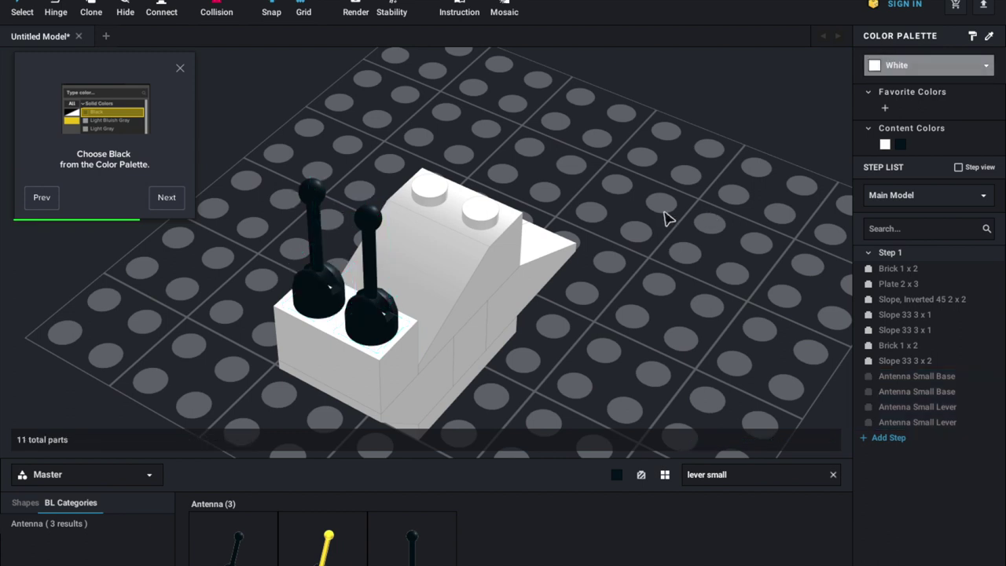
click(165, 198)
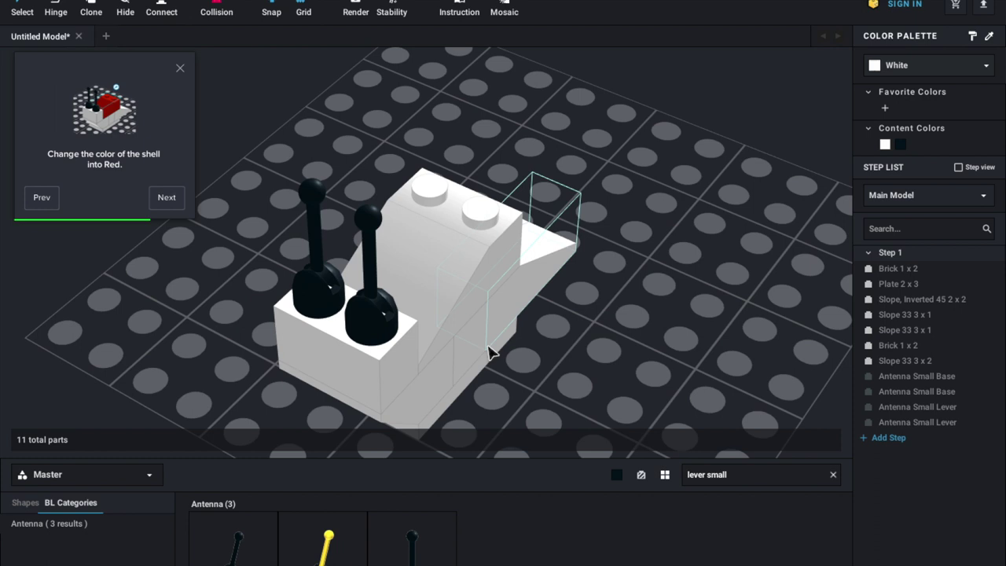
Step: Make the Slope 33 3 x 2 shell brick Red via a 'red' search, then continue the tutorial
click(452, 224)
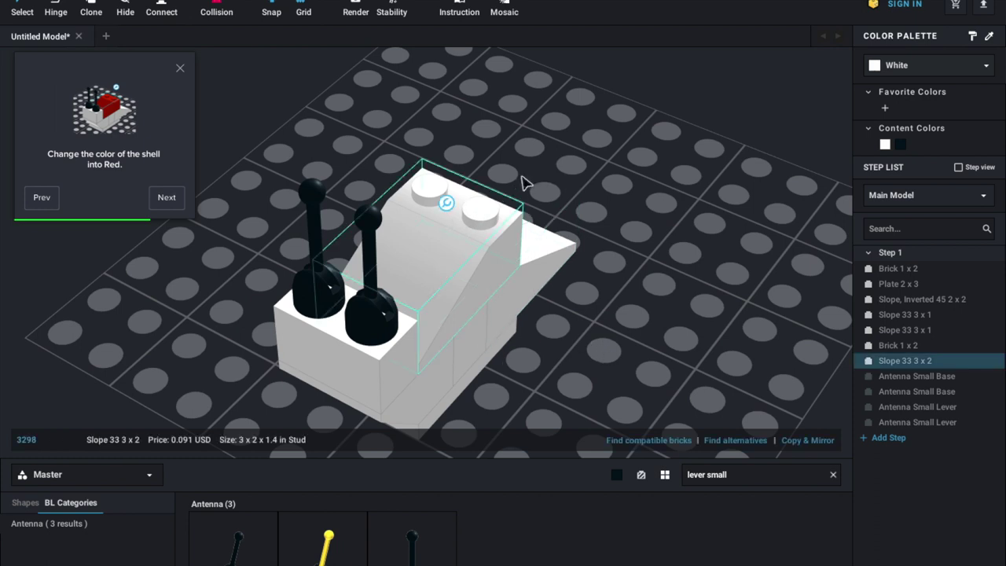
click(919, 67)
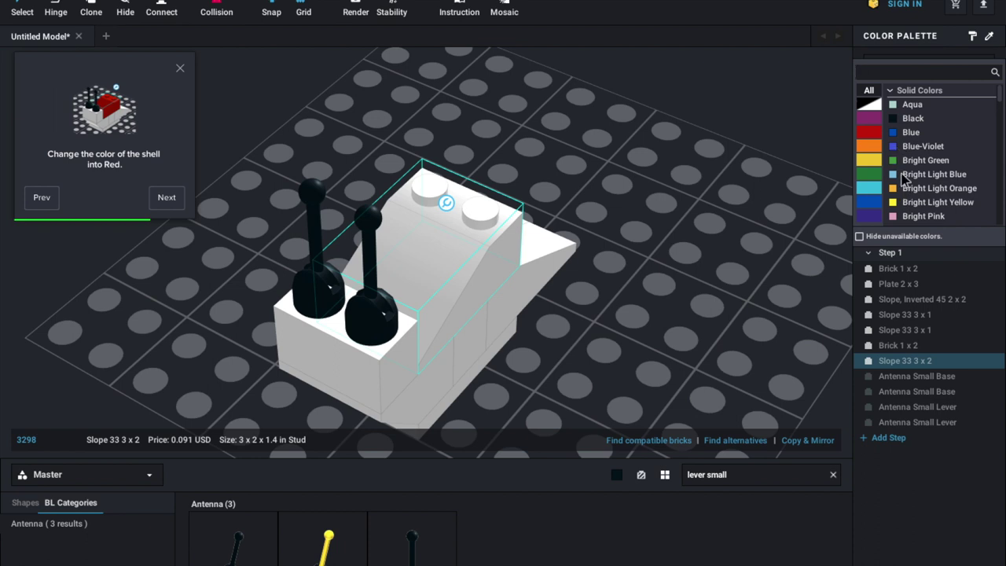
click(866, 138)
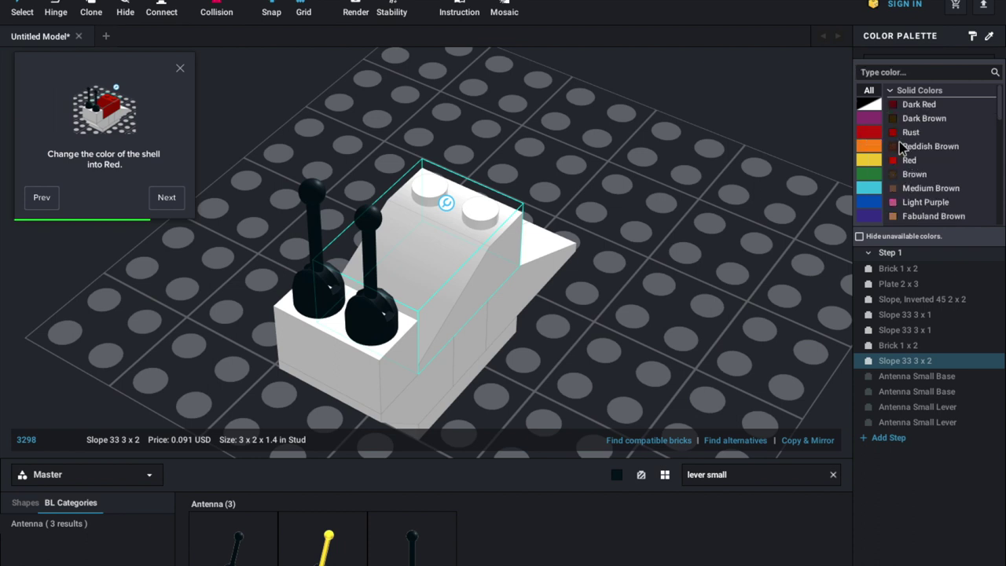
text(red)
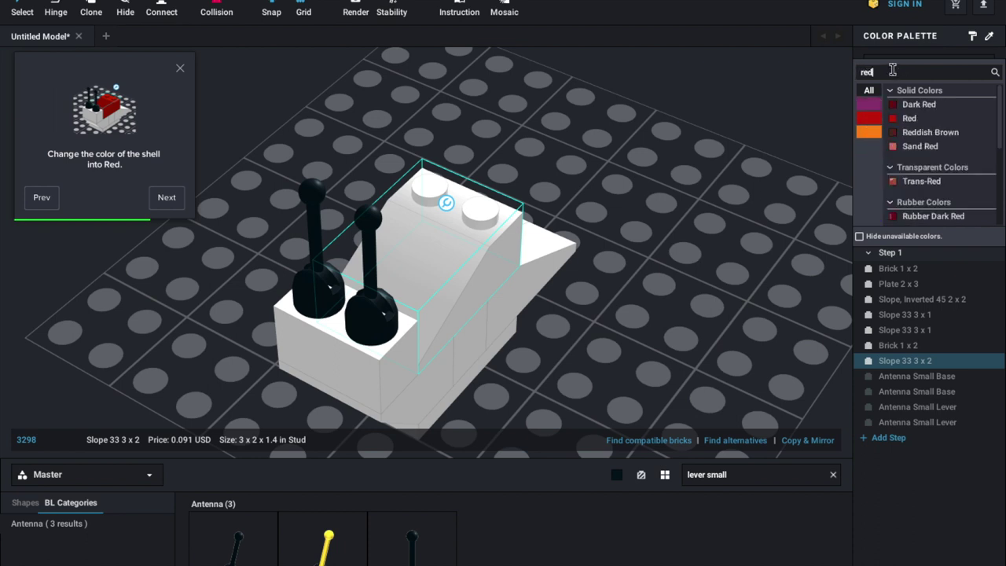
click(900, 118)
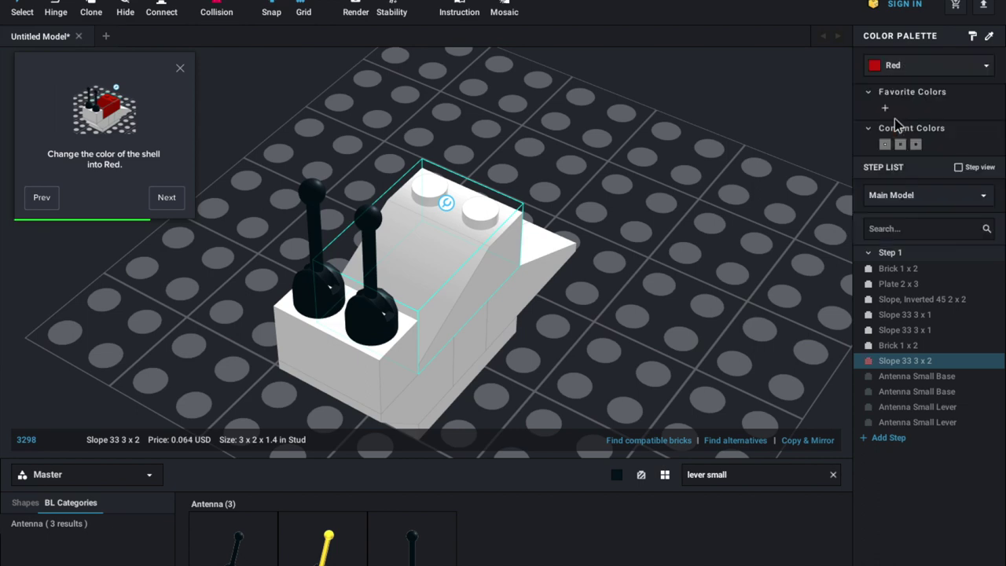
click(165, 197)
mouse_move(651, 247)
right_down()
mouse_move(641, 250)
mouse_move(663, 245)
right_up()
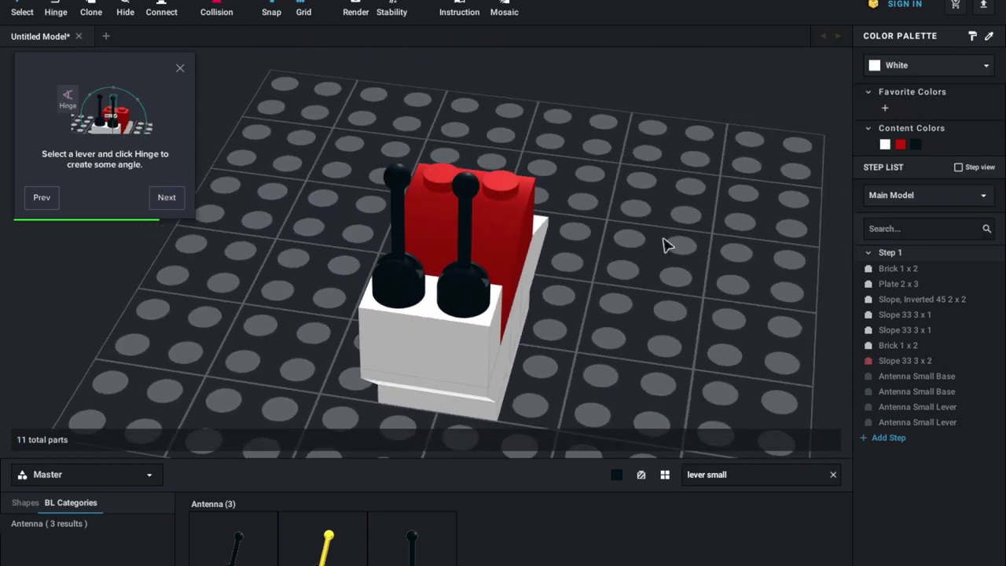
Step: Hinge the right Antenna Small Lever to a 25° tilt and deselect it
click(460, 198)
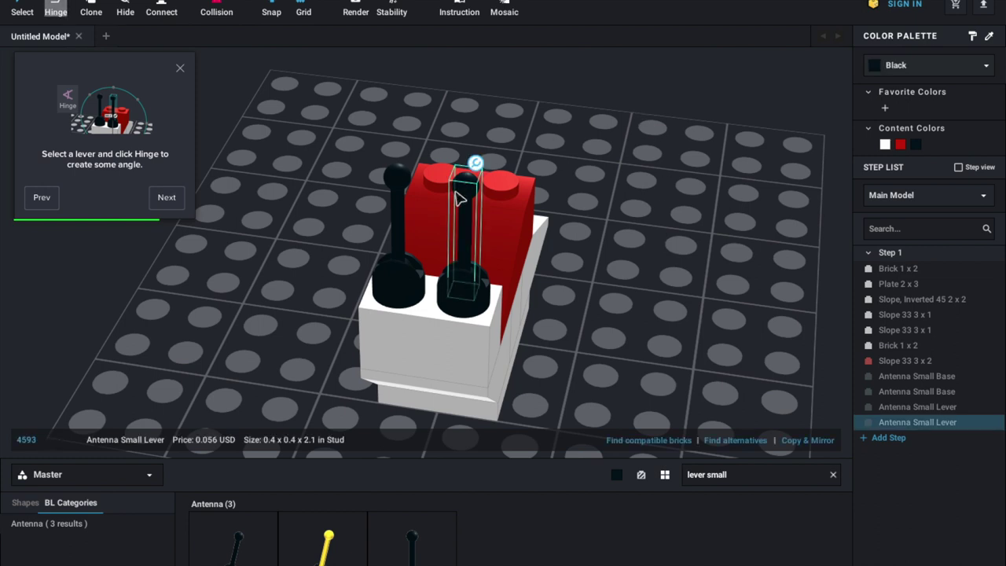
click(590, 234)
click(463, 195)
click(55, 10)
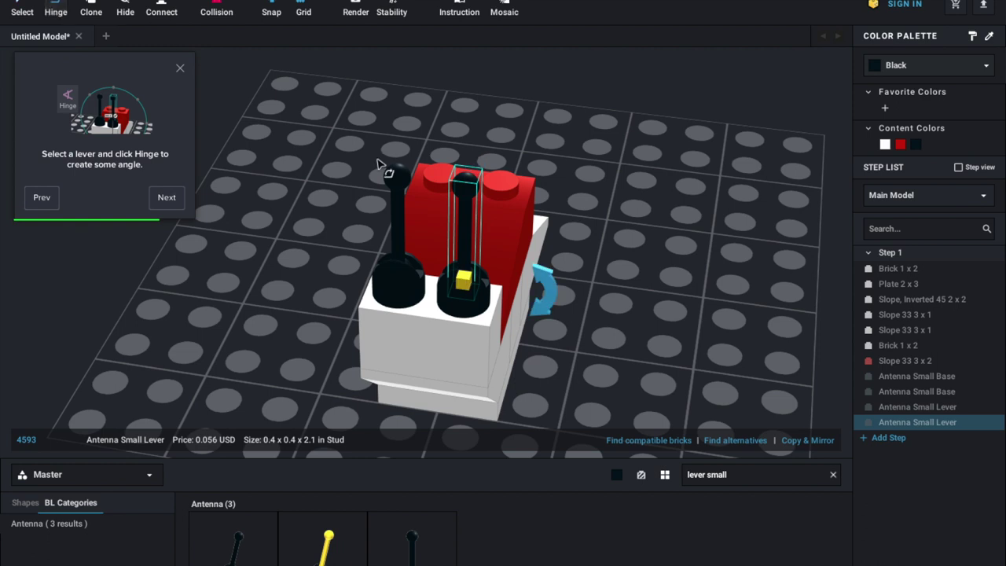
drag(547, 291, 549, 340)
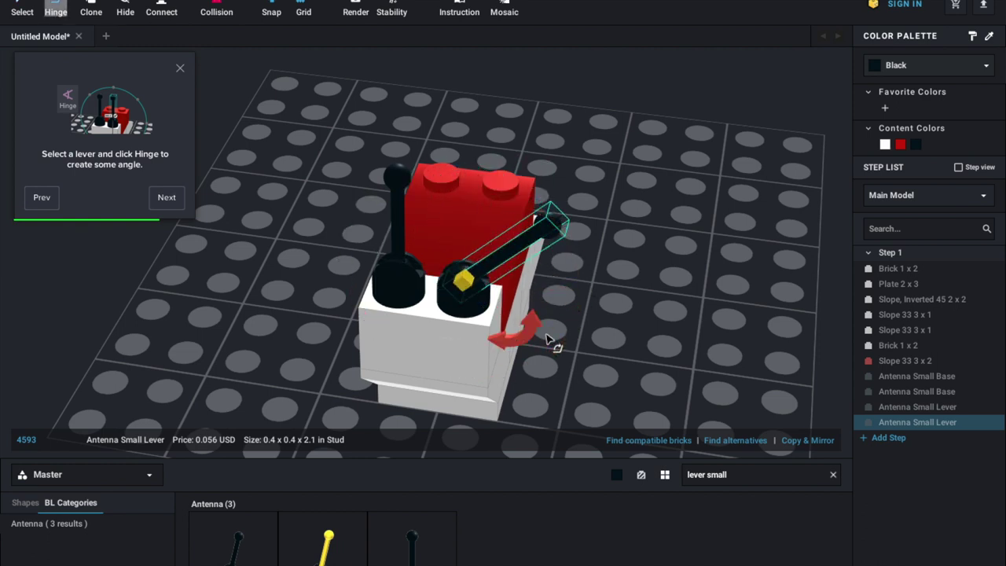
click(620, 308)
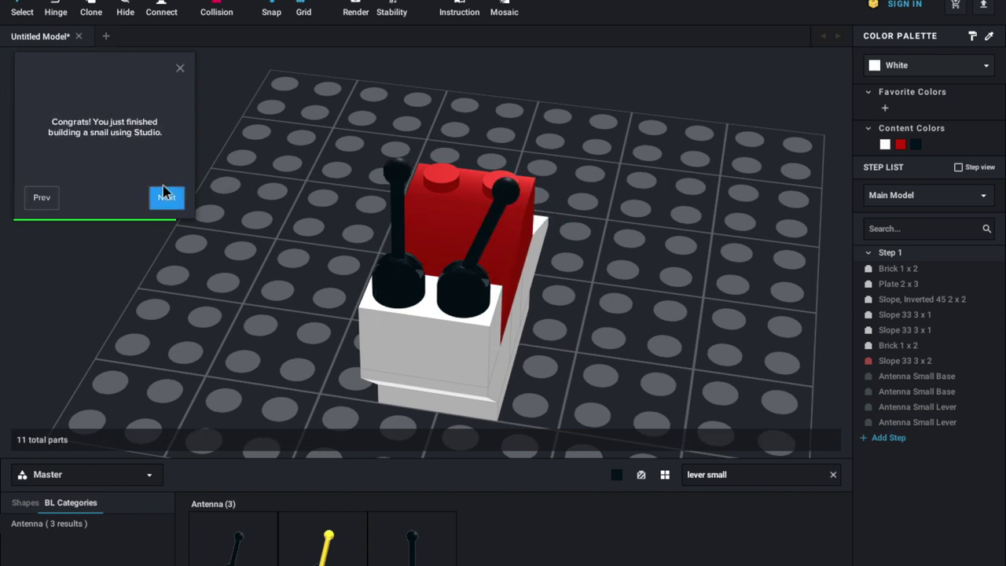